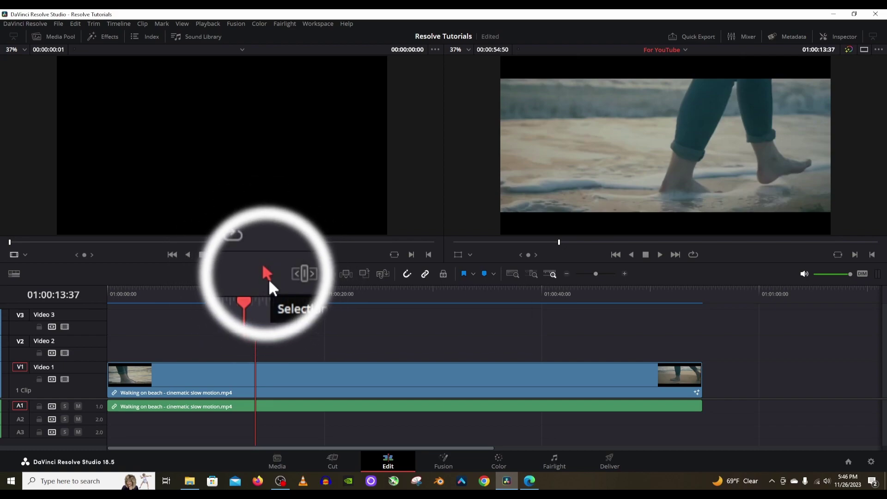
- Select the beach clip on Video 1 and briefly toggle the metadata and inspector panels
{"action": "left_click_drag", "start_coordinate": [231, 372], "coordinate": [138, 382]}
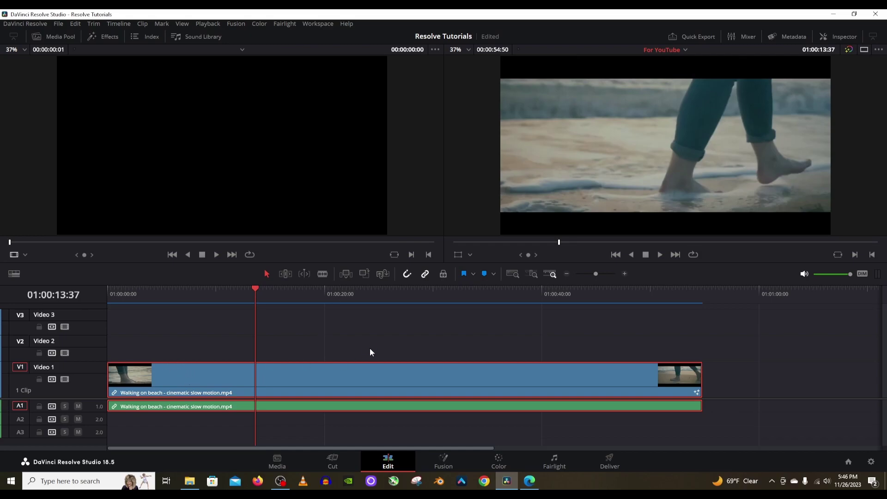
{"action": "left_click", "coordinate": [802, 38]}
{"action": "left_click", "coordinate": [828, 35]}
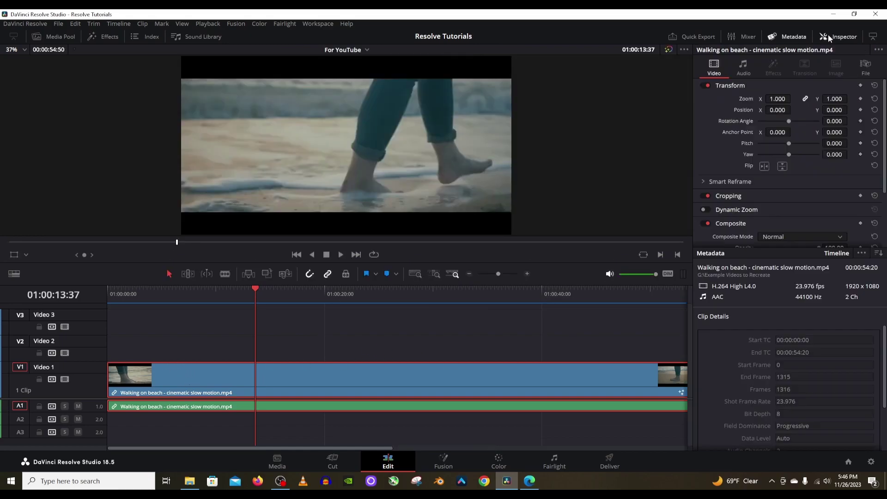
{"action": "left_click", "coordinate": [781, 36]}
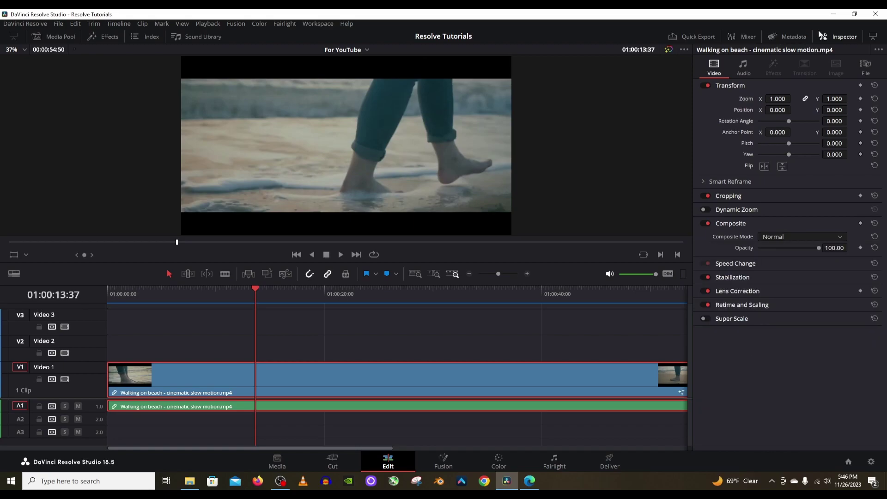
{"action": "left_click", "coordinate": [822, 35]}
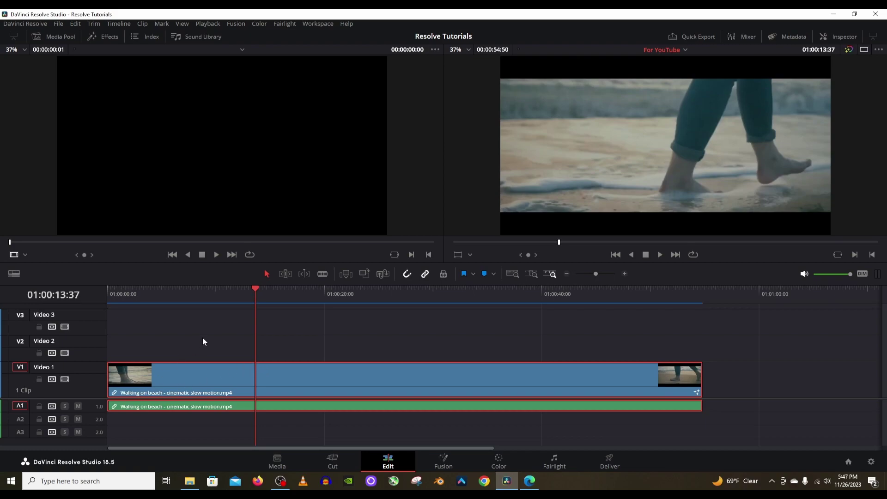
- In Trim mode, shorten the beach clip's end to about 9 seconds and play it back
{"action": "left_click", "coordinate": [281, 274]}
{"action": "left_click_drag", "start_coordinate": [700, 378], "coordinate": [255, 378]}
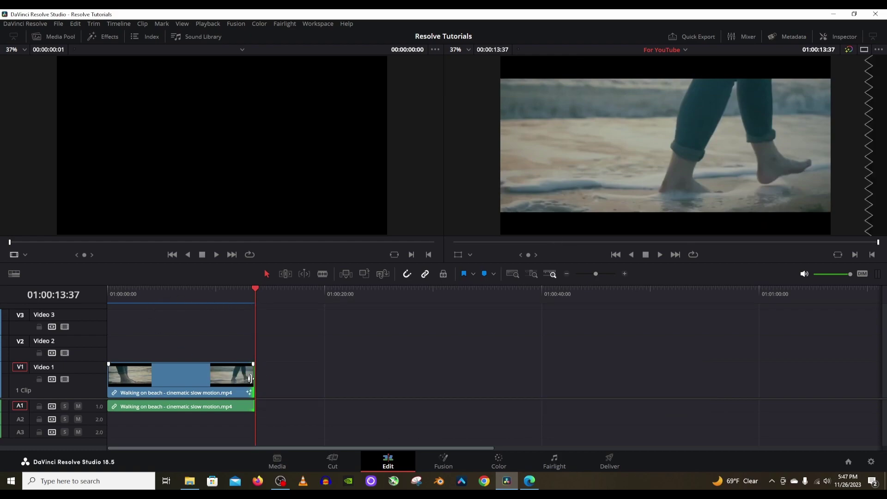
{"action": "left_click_drag", "start_coordinate": [254, 377], "coordinate": [204, 377]}
{"action": "left_click_drag", "start_coordinate": [152, 296], "coordinate": [83, 311]}
{"action": "key", "text": "space"}
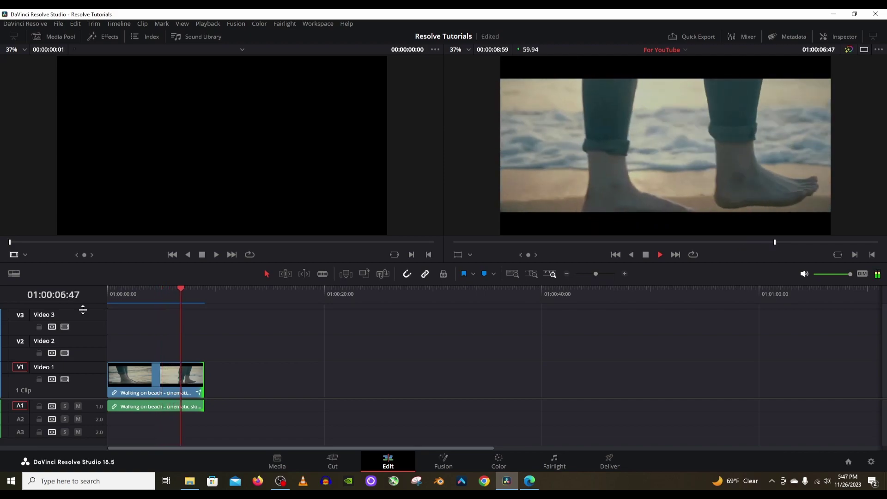
{"action": "left_click", "coordinate": [648, 257]}
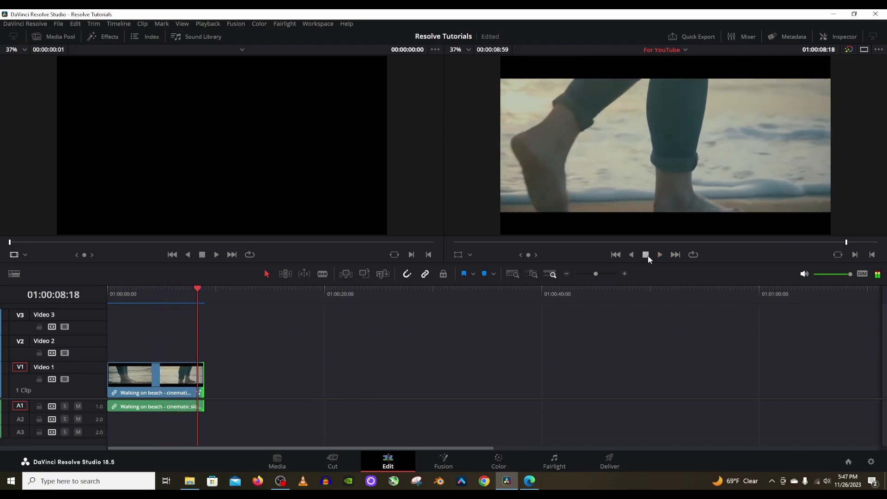
{"action": "key", "text": "Left"}
{"action": "key", "text": "Left"}
{"action": "key", "text": "Left"}
{"action": "key", "text": "Left"}
{"action": "key", "text": "Left"}
{"action": "key", "text": "Left"}
{"action": "key", "text": "Left"}
{"action": "key", "text": "Left"}
{"action": "key", "text": "Left"}
{"action": "key", "text": "Left"}
{"action": "key", "text": "Left"}
{"action": "key", "text": "Left"}
{"action": "key", "text": "Left"}
{"action": "key", "text": "Left"}
{"action": "key", "text": "Left"}
{"action": "key", "text": "Left"}
{"action": "key", "text": "Left"}
{"action": "key", "text": "Left"}
{"action": "key", "text": "Left"}
{"action": "key", "text": "Left"}
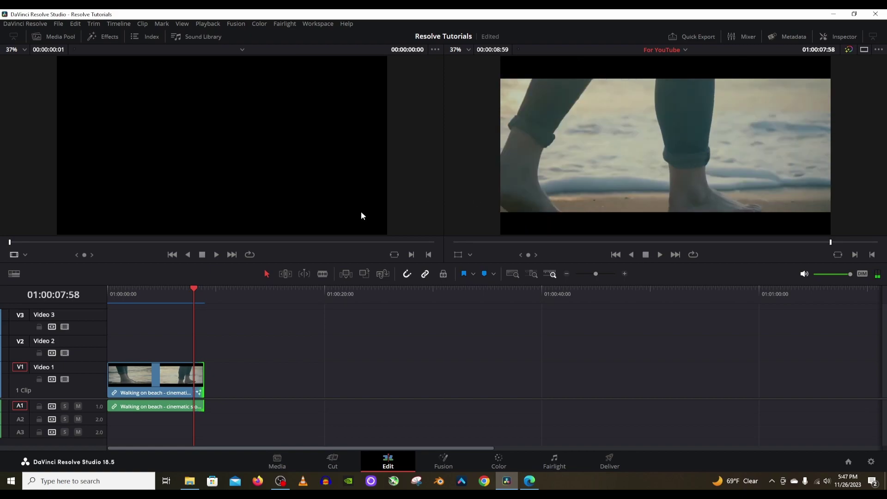
{"action": "left_click", "coordinate": [146, 295]}
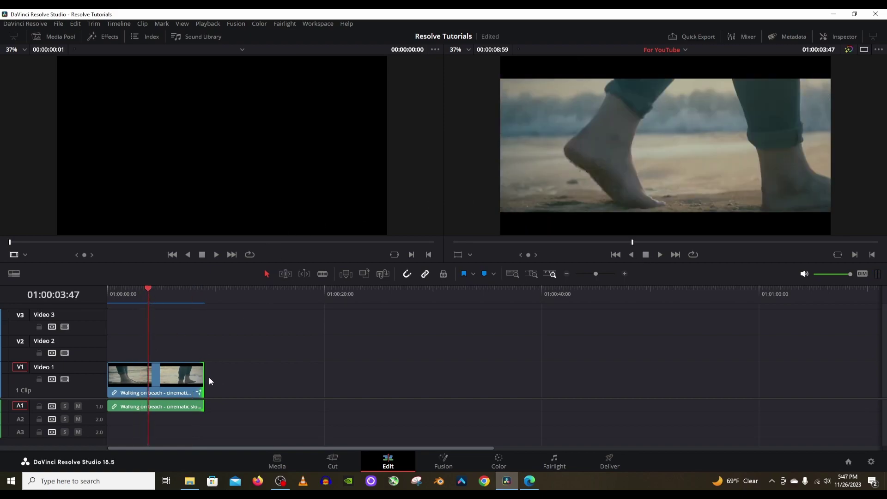
- Extend the clip's end back out and trim its head inward to open a gap, then play it
{"action": "left_click_drag", "start_coordinate": [203, 376], "coordinate": [580, 377]}
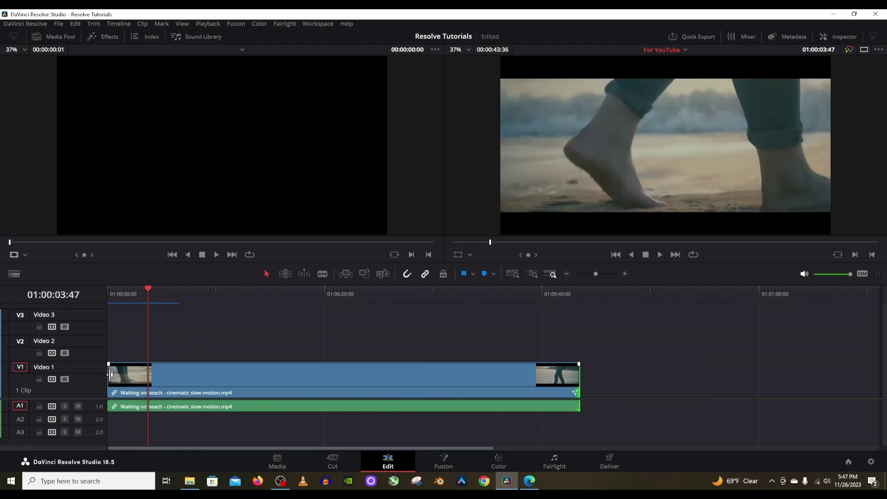
{"action": "left_click_drag", "start_coordinate": [109, 370], "coordinate": [297, 370]}
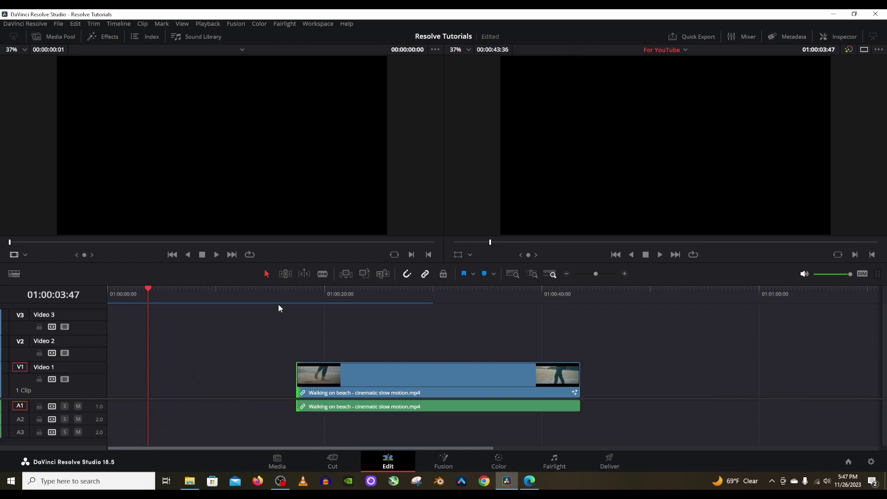
{"action": "left_click", "coordinate": [291, 299]}
{"action": "key", "text": "space"}
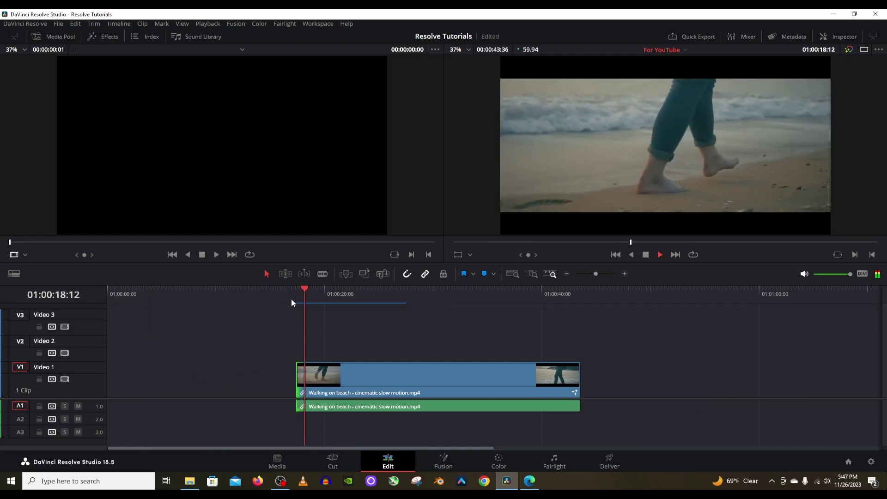
{"action": "key", "text": "space"}
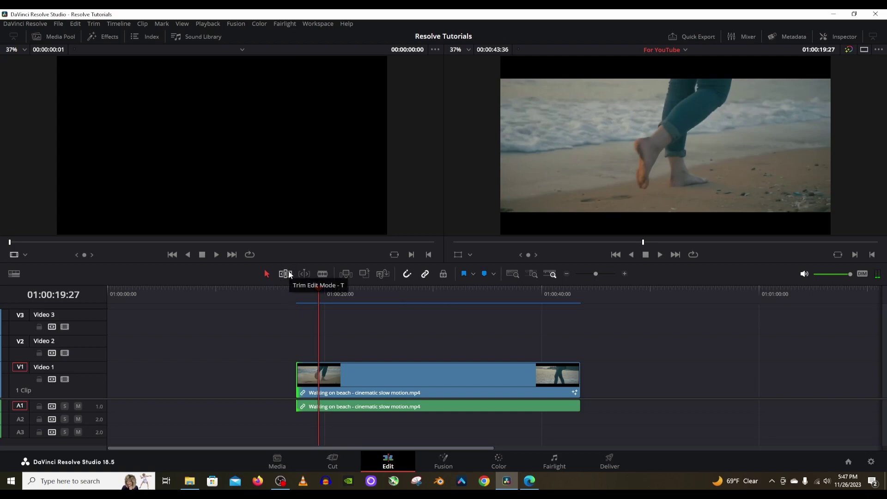
- Undo the trims, slip the beach clip's content in Trim mode, and play it back
{"action": "key", "text": "ctrl+z"}
{"action": "key", "text": "ctrl+z"}
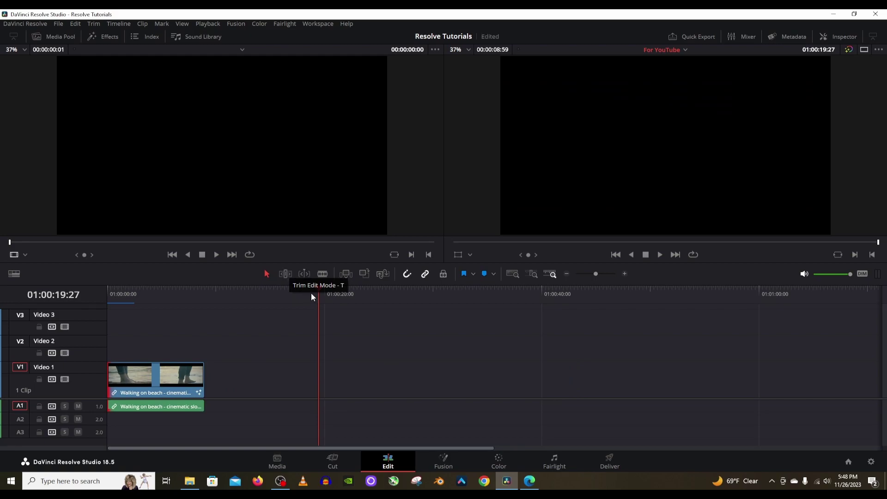
{"action": "left_click_drag", "start_coordinate": [149, 289], "coordinate": [129, 288]}
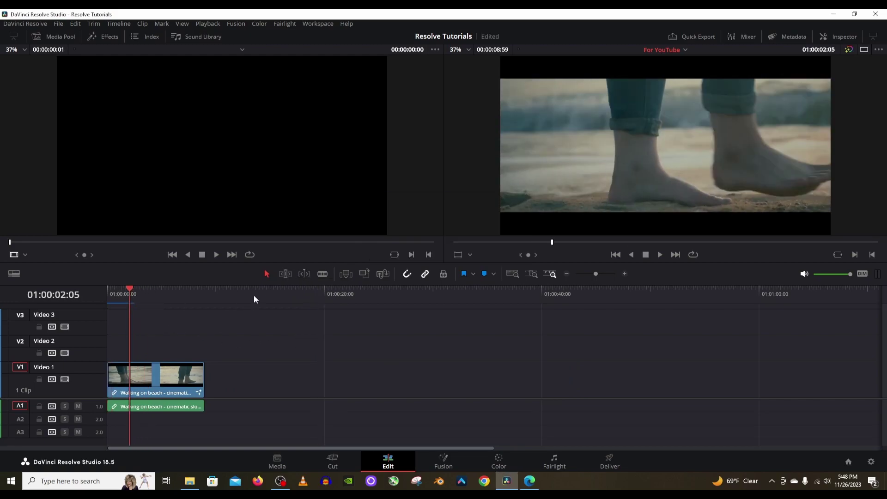
{"action": "left_click", "coordinate": [286, 274]}
{"action": "left_click_drag", "start_coordinate": [154, 378], "coordinate": [49, 386]}
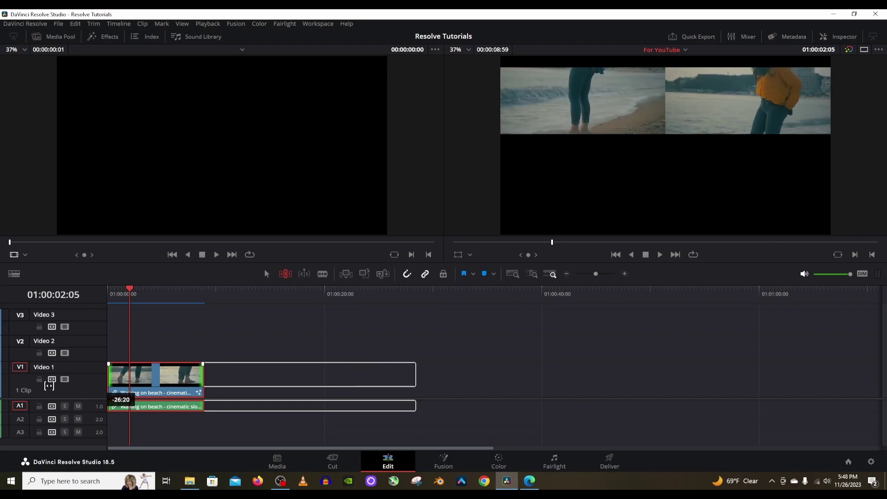
{"action": "left_click_drag", "start_coordinate": [49, 387], "coordinate": [49, 386]}
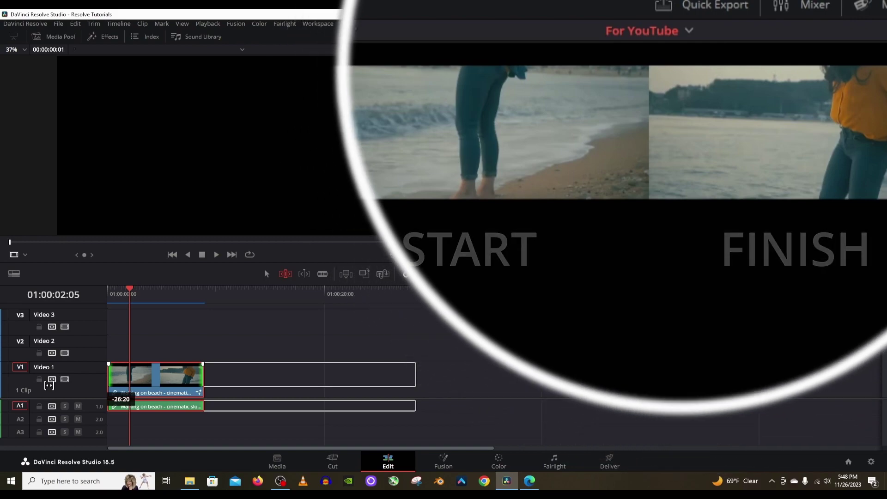
{"action": "left_click_drag", "start_coordinate": [191, 370], "coordinate": [189, 369]}
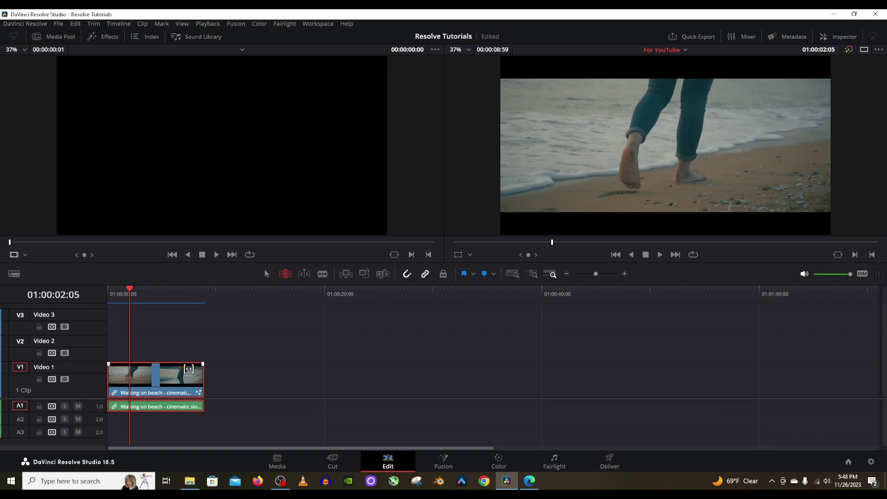
{"action": "key", "text": "Home"}
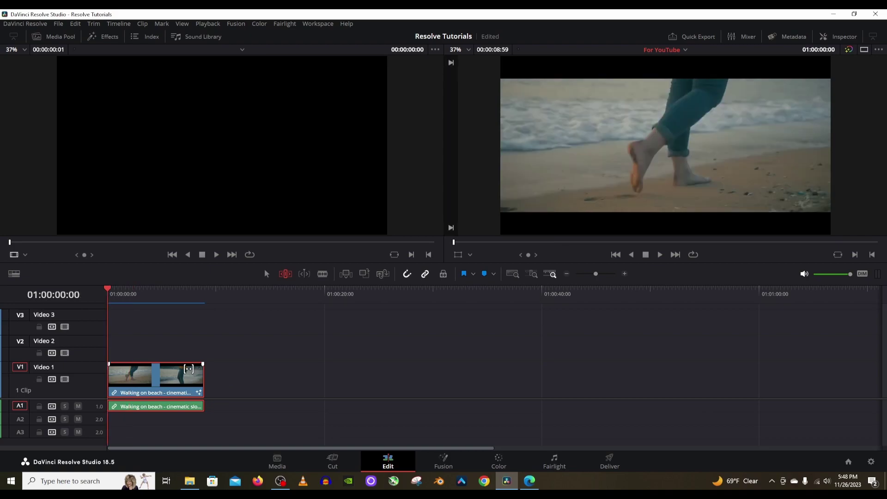
{"action": "key", "text": "space"}
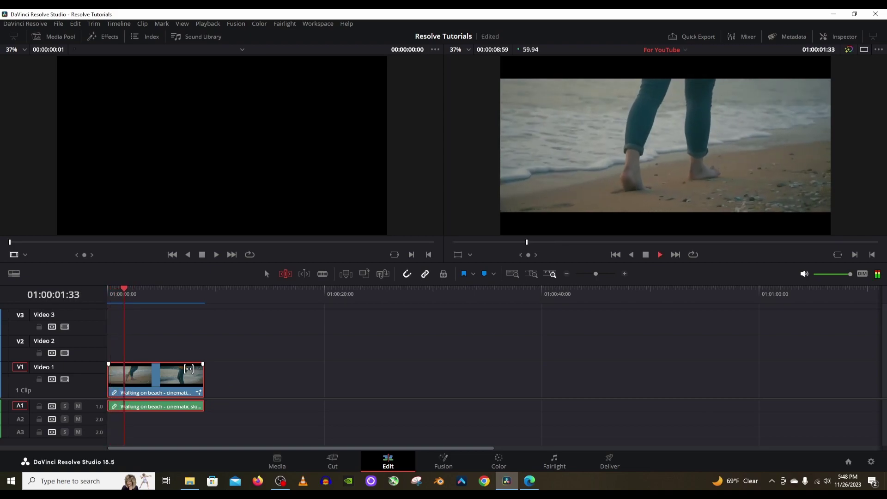
{"action": "key", "text": "space"}
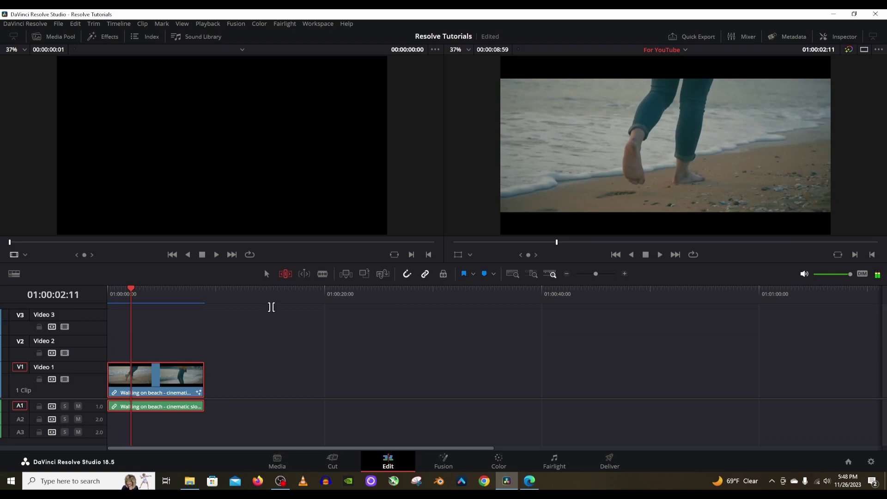
- In Selection mode, adjust the beach clip's end so it is about 10 seconds long
{"action": "key", "text": "a"}
{"action": "left_click_drag", "start_coordinate": [203, 376], "coordinate": [409, 377]}
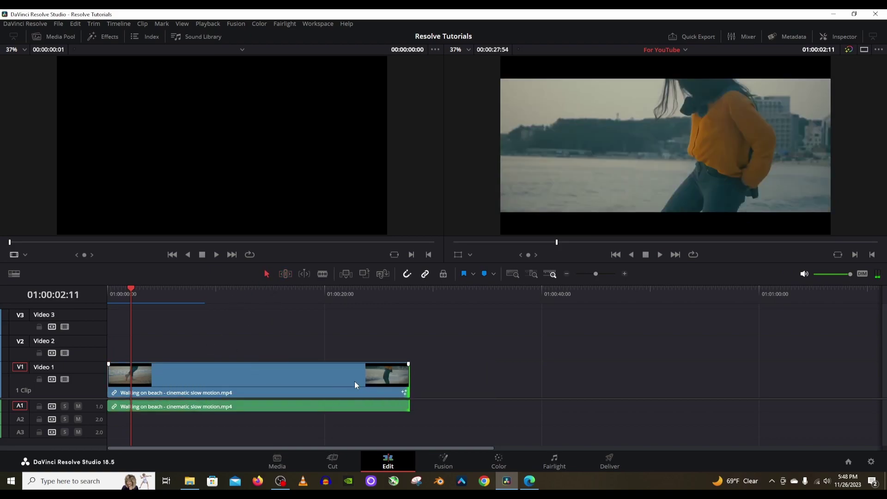
{"action": "left_click_drag", "start_coordinate": [109, 376], "coordinate": [132, 385]}
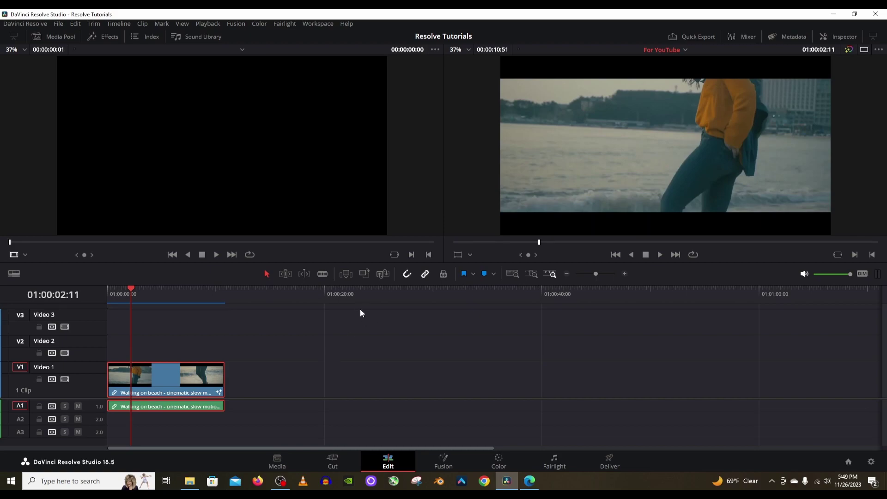
- Blade the beach clip at two points, including 01:00:05:59, and delete the middle piece to close the gap
{"action": "left_click", "coordinate": [323, 274]}
{"action": "left_click", "coordinate": [132, 379]}
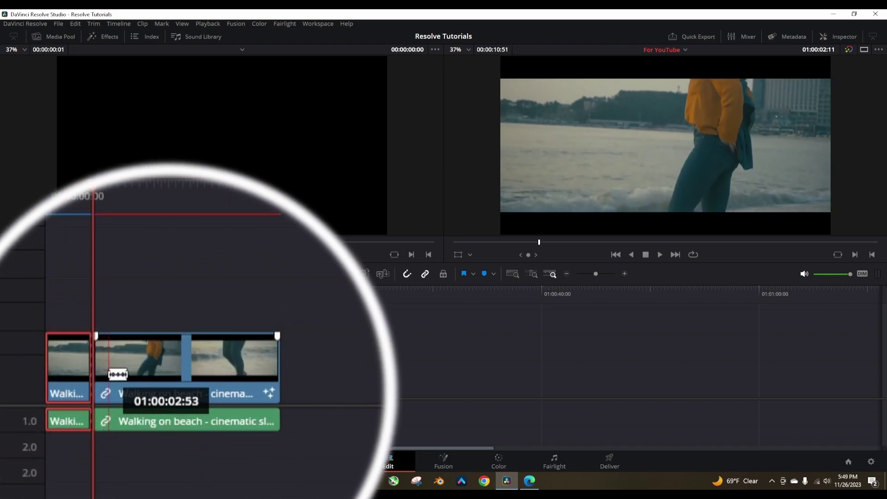
{"action": "left_click", "coordinate": [185, 368]}
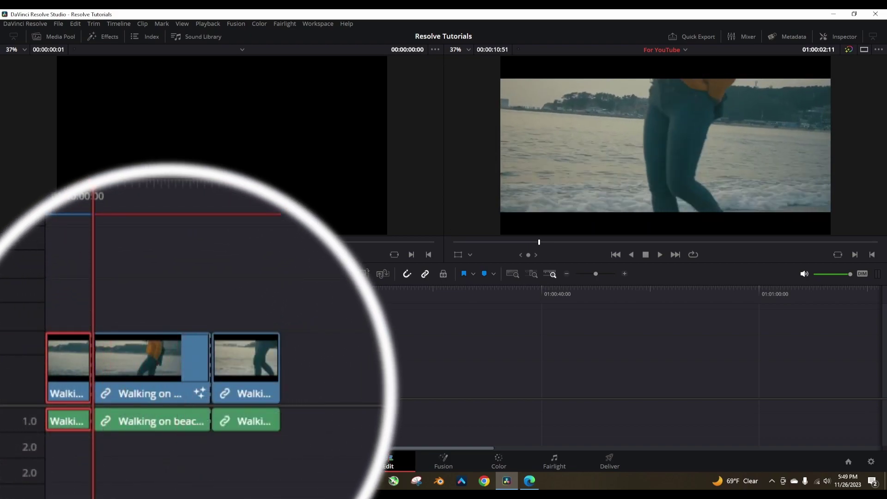
{"action": "left_click", "coordinate": [266, 274]}
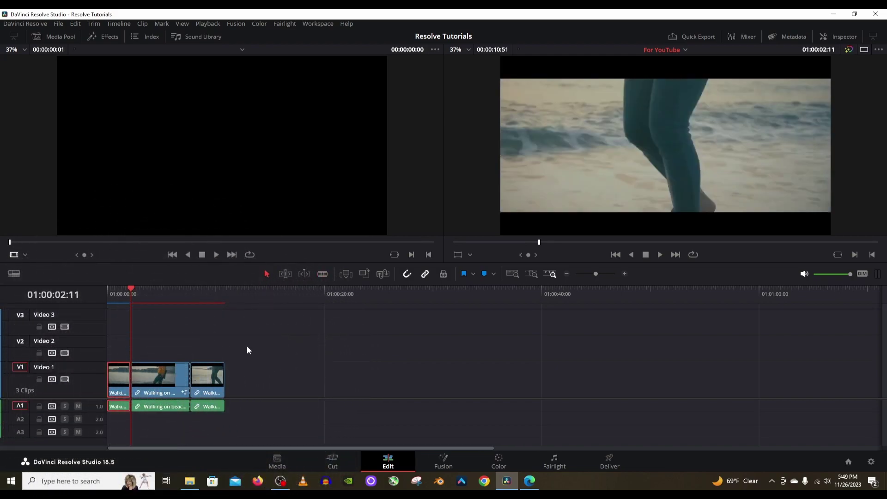
{"action": "left_click", "coordinate": [150, 372]}
{"action": "key", "text": "Delete"}
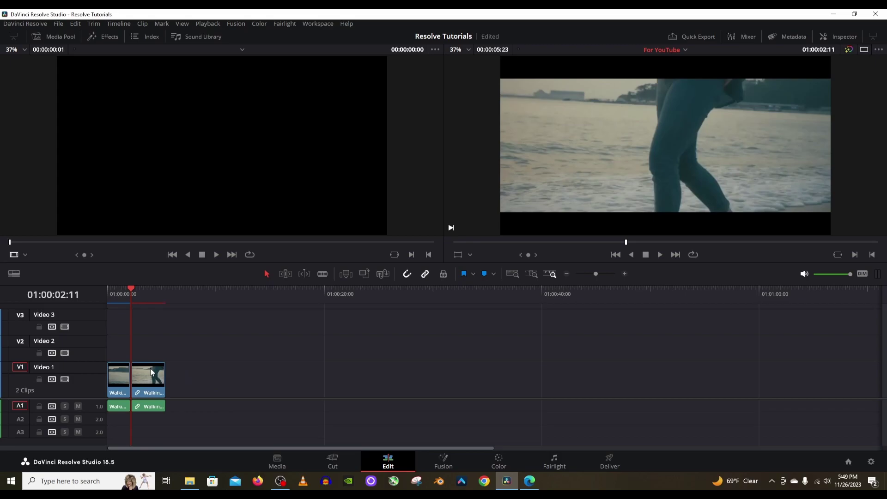
{"action": "key", "text": "Down"}
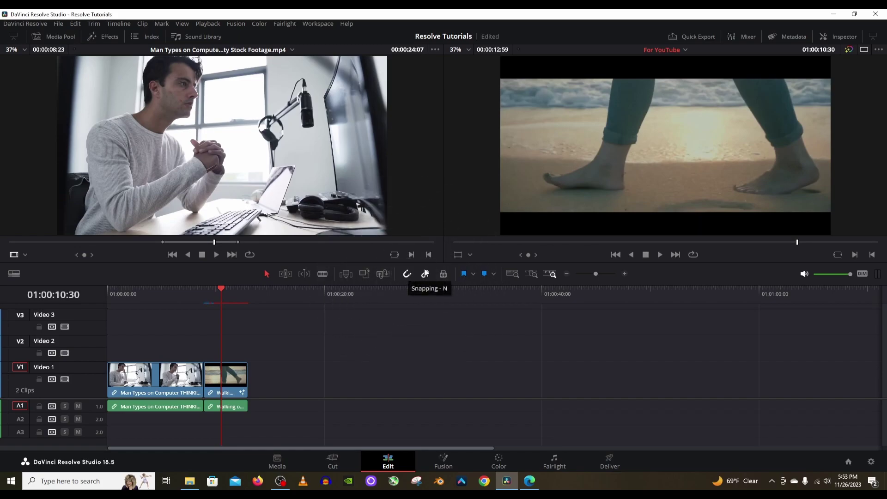
- Add timeline markers at 01:00:21:26, 01:00:28:22 and 01:00:36:01
{"action": "left_click_drag", "start_coordinate": [223, 292], "coordinate": [126, 337]}
{"action": "left_click", "coordinate": [339, 292]}
{"action": "left_click", "coordinate": [484, 274]}
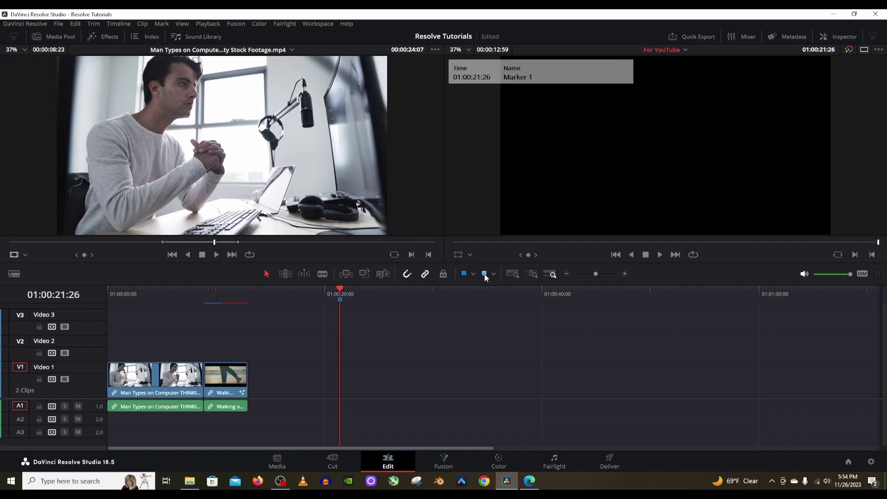
{"action": "left_click_drag", "start_coordinate": [418, 293], "coordinate": [415, 293]}
{"action": "left_click", "coordinate": [484, 273]}
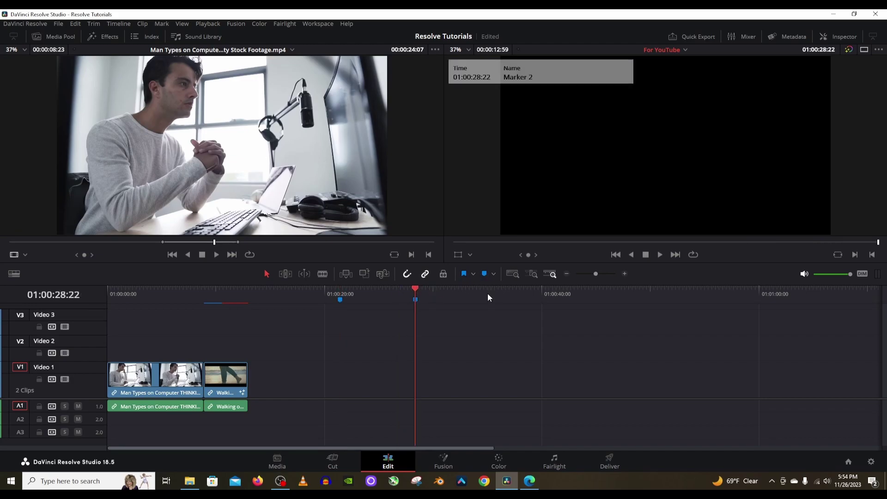
{"action": "mouse_move", "coordinate": [488, 292]}
{"action": "left_mouse_down"}
{"action": "mouse_move", "coordinate": [498, 293]}
{"action": "mouse_move", "coordinate": [449, 288]}
{"action": "mouse_move", "coordinate": [458, 283]}
{"action": "mouse_move", "coordinate": [259, 309]}
{"action": "mouse_move", "coordinate": [580, 297]}
{"action": "mouse_move", "coordinate": [402, 311]}
{"action": "mouse_move", "coordinate": [135, 311]}
{"action": "left_mouse_up"}
{"action": "left_click", "coordinate": [484, 273]}
- Use Trim mode to lengthen the Man Types on Computer clip to about 01:00:27
{"action": "left_click_drag", "start_coordinate": [247, 311], "coordinate": [187, 340]}
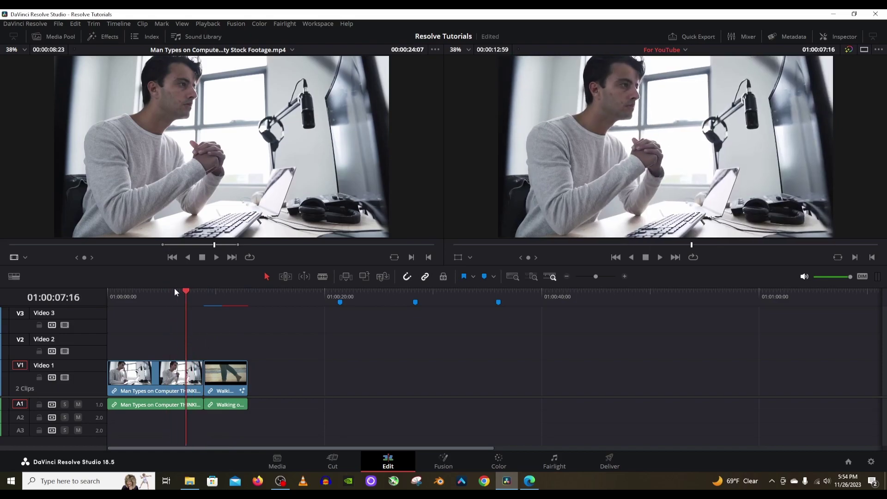
{"action": "left_click", "coordinate": [219, 291]}
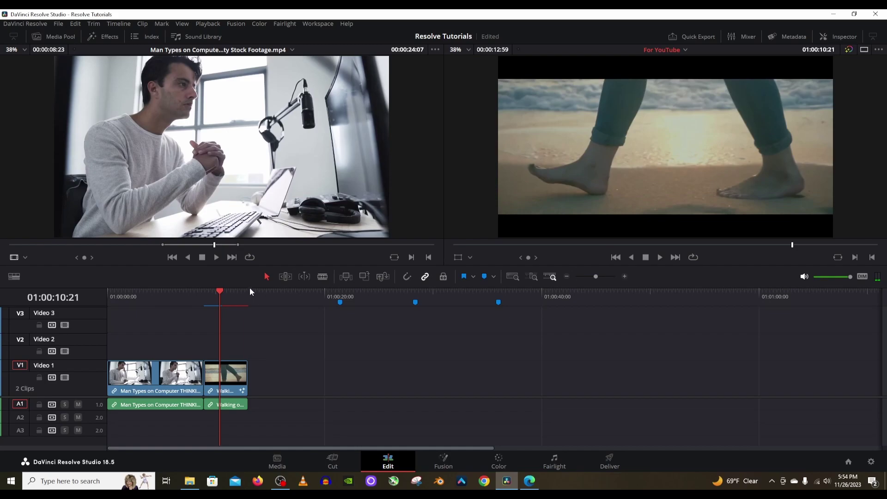
{"action": "left_click_drag", "start_coordinate": [248, 290], "coordinate": [306, 357]}
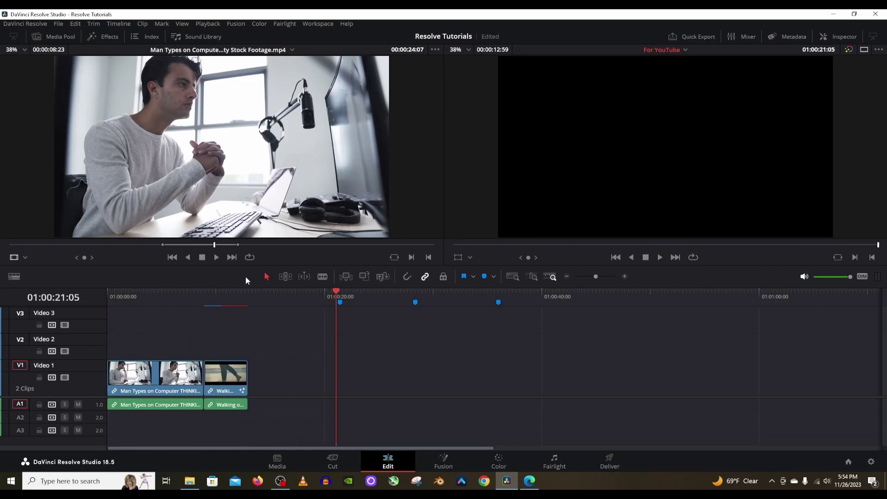
{"action": "left_click", "coordinate": [285, 276]}
{"action": "left_click", "coordinate": [381, 301]}
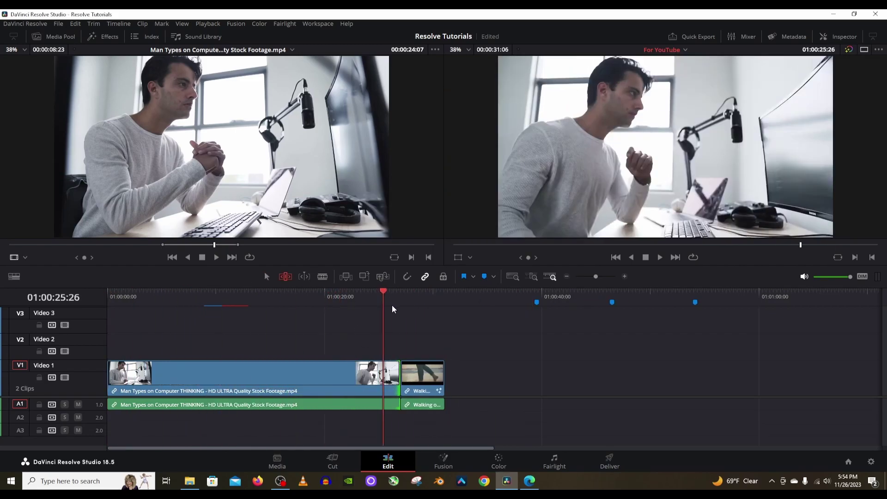
{"action": "left_click", "coordinate": [397, 297]}
{"action": "key", "text": "a"}
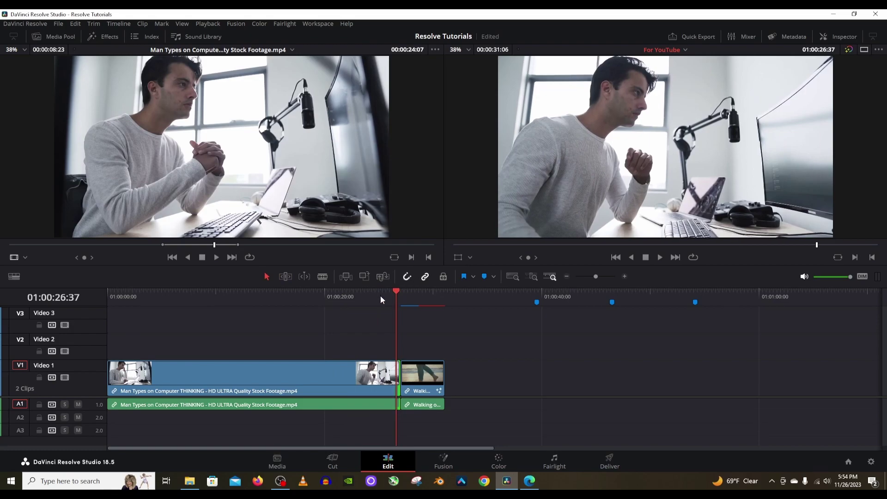
- Preview the cut into the beach clip and fit the whole edit into view with Shift+Z
{"action": "mouse_move", "coordinate": [381, 295]}
{"action": "left_mouse_down"}
{"action": "mouse_move", "coordinate": [455, 304]}
{"action": "mouse_move", "coordinate": [384, 306]}
{"action": "mouse_move", "coordinate": [397, 302]}
{"action": "left_mouse_up"}
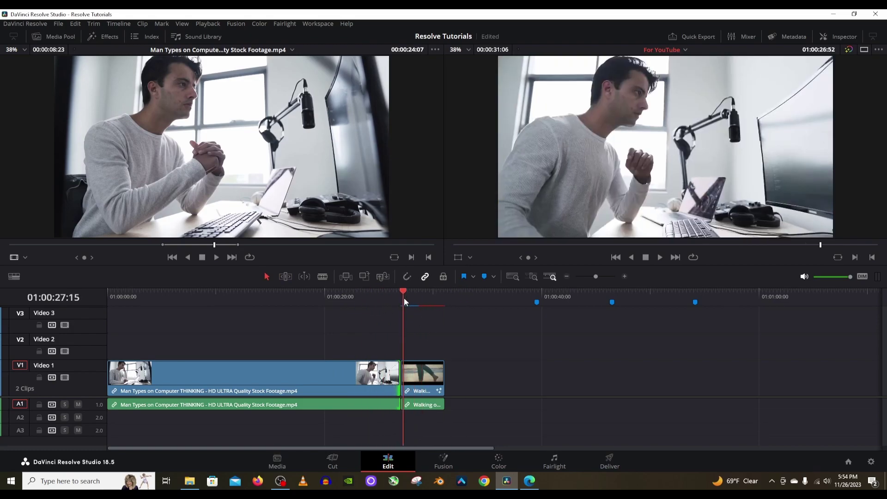
{"action": "scroll", "coordinate": [429, 342], "scroll_direction": "up", "scroll_amount": 3}
{"action": "left_click", "coordinate": [408, 301]}
{"action": "left_click_drag", "start_coordinate": [408, 301], "coordinate": [351, 318]}
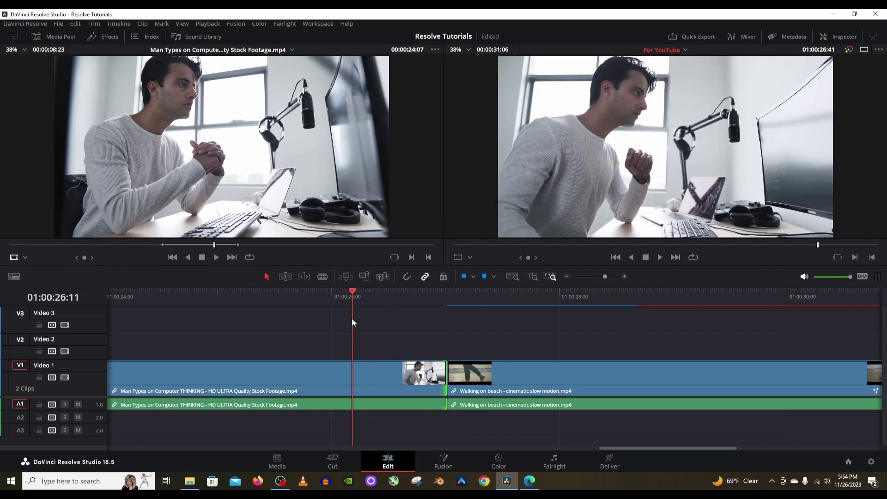
{"action": "key", "text": "shift+z"}
{"action": "left_click", "coordinate": [451, 320]}
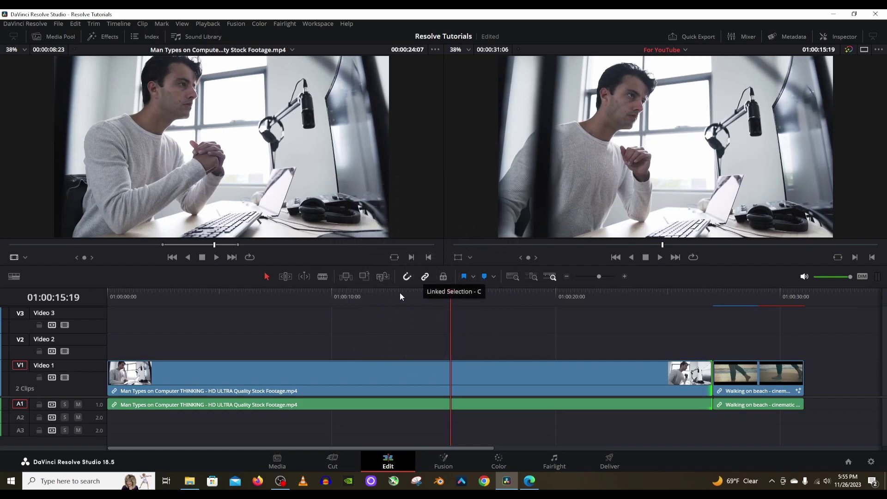
- Drag the beach walking clip about five seconds later, leaving a gap after Man Types
{"action": "left_click", "coordinate": [397, 327]}
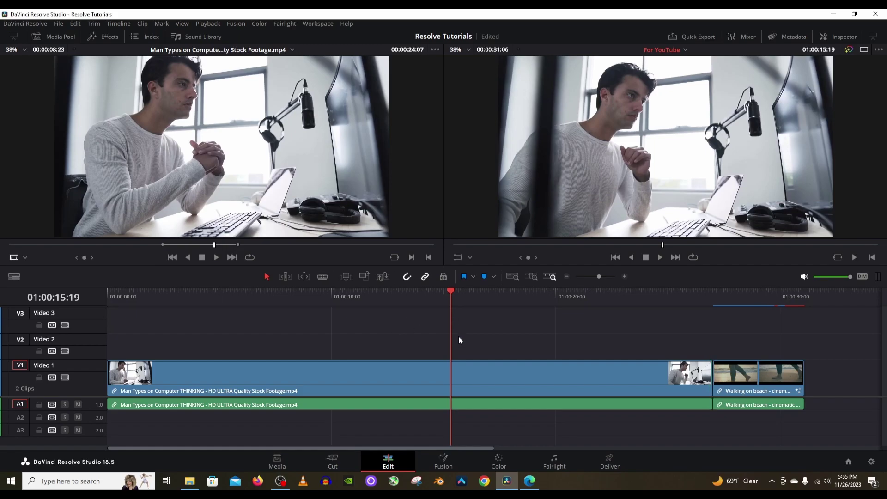
{"action": "scroll", "coordinate": [465, 341], "scroll_direction": "right", "scroll_amount": 10}
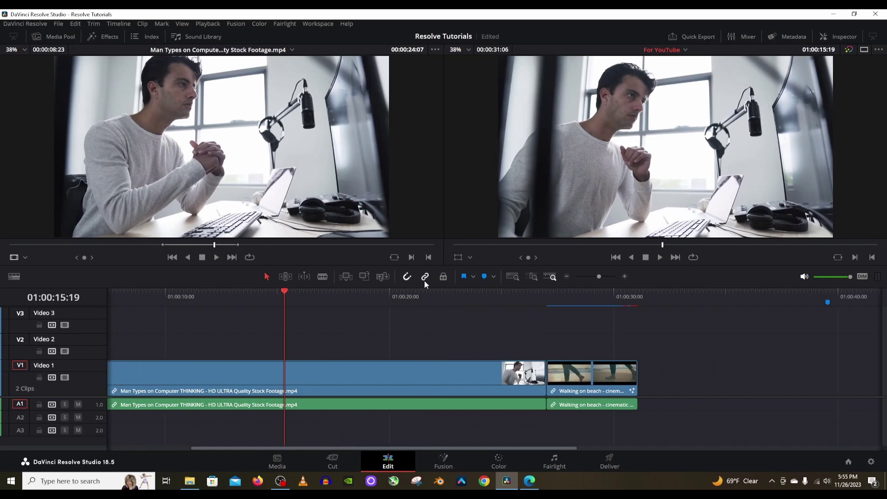
{"action": "left_click", "coordinate": [430, 341]}
{"action": "left_click_drag", "start_coordinate": [405, 377], "coordinate": [466, 389]}
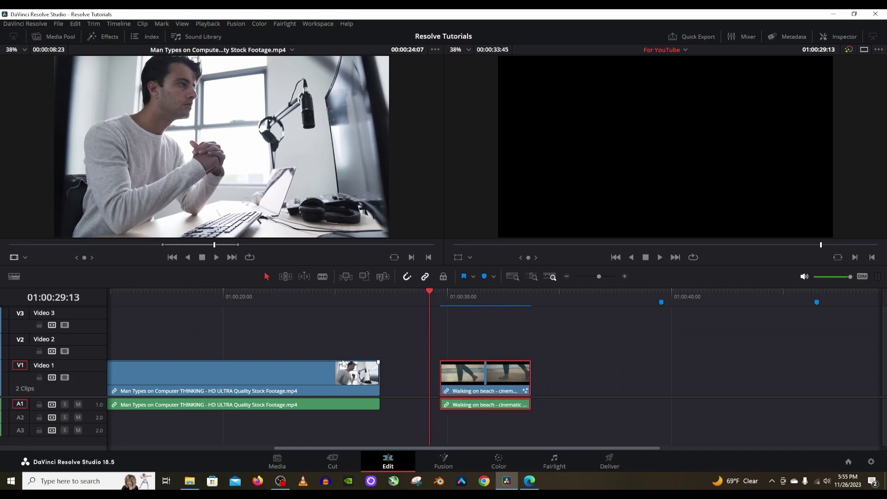
{"action": "mouse_move", "coordinate": [313, 386]}
{"action": "left_mouse_down"}
{"action": "mouse_move", "coordinate": [343, 386]}
{"action": "mouse_move", "coordinate": [314, 386]}
{"action": "left_mouse_up"}
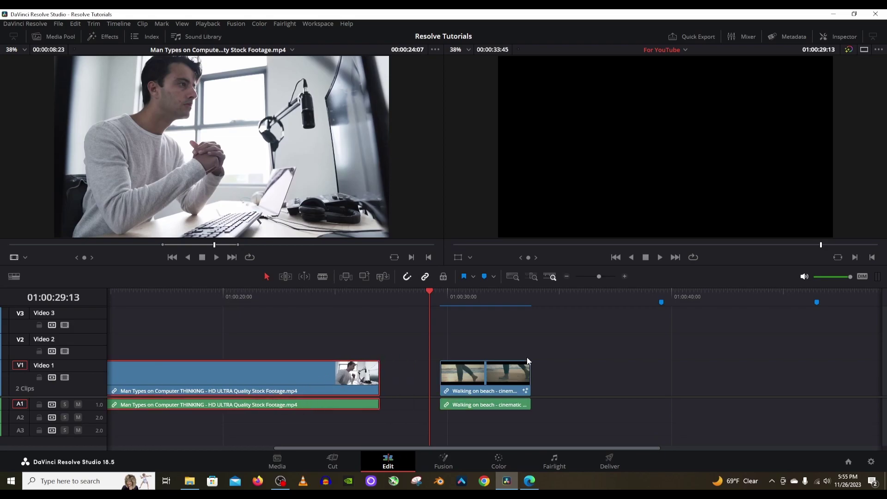
- Try moving the beach video without its audio, then reselect its video and audio together
{"action": "left_click", "coordinate": [499, 379]}
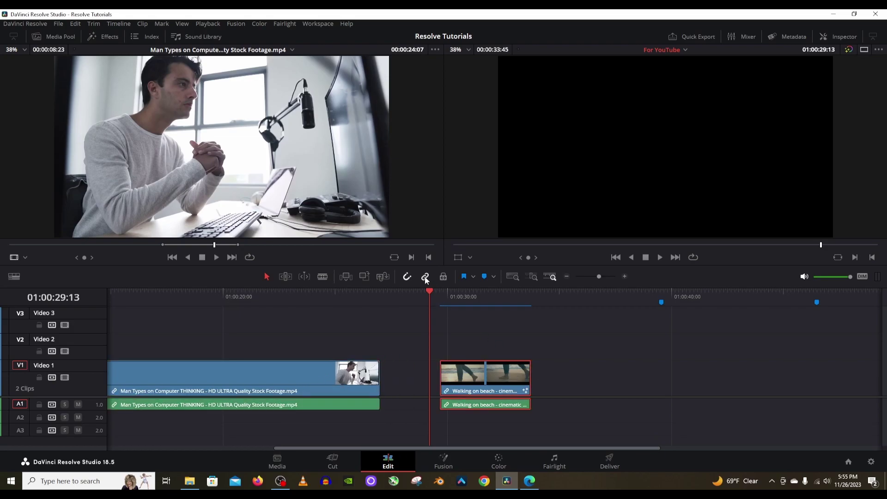
{"action": "left_click", "coordinate": [440, 312]}
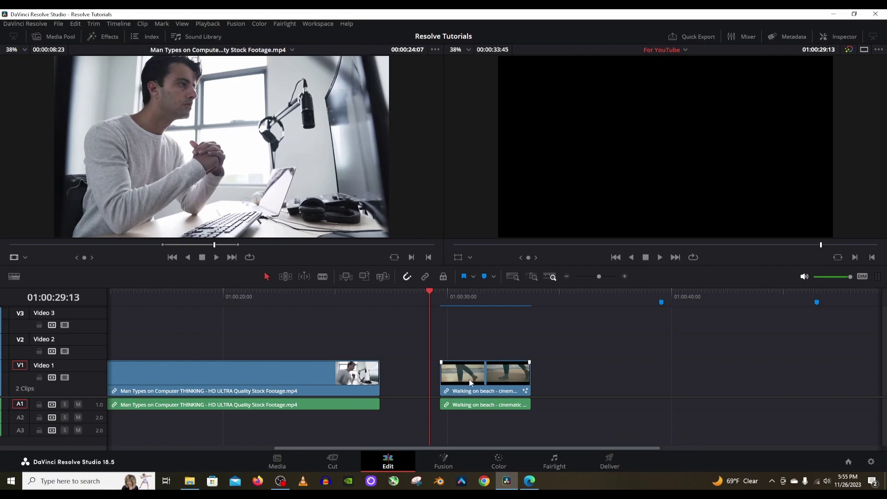
{"action": "left_click_drag", "start_coordinate": [470, 382], "coordinate": [493, 378]}
{"action": "mouse_move", "coordinate": [377, 365]}
{"action": "left_mouse_down"}
{"action": "mouse_move", "coordinate": [404, 365]}
{"action": "mouse_move", "coordinate": [377, 360]}
{"action": "left_mouse_up"}
{"action": "left_click", "coordinate": [392, 346]}
{"action": "left_click", "coordinate": [464, 366]}
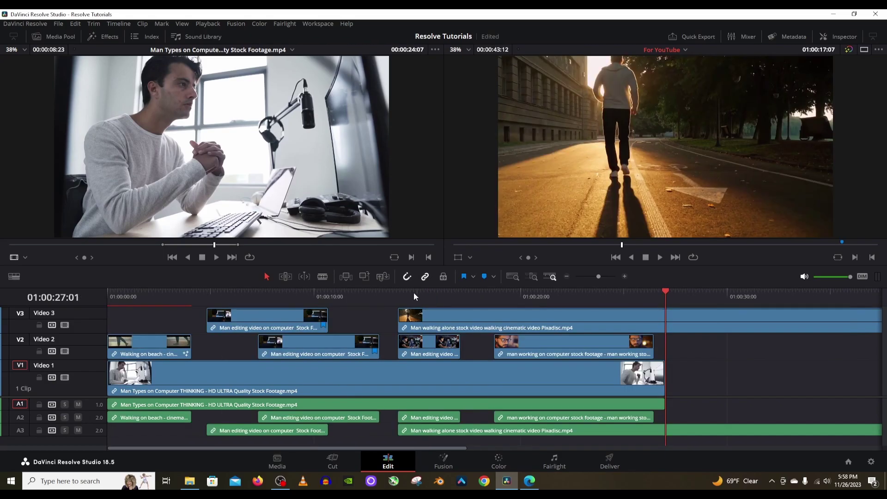
- Turn on Position Lock, test it on the walking and editing clips, then release it
{"action": "left_click", "coordinate": [436, 282]}
{"action": "left_click", "coordinate": [430, 319]}
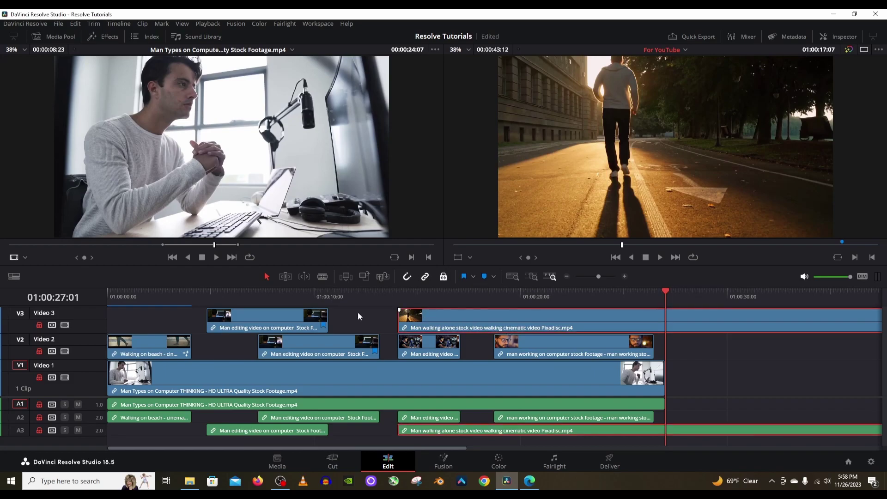
{"action": "left_click", "coordinate": [349, 347]}
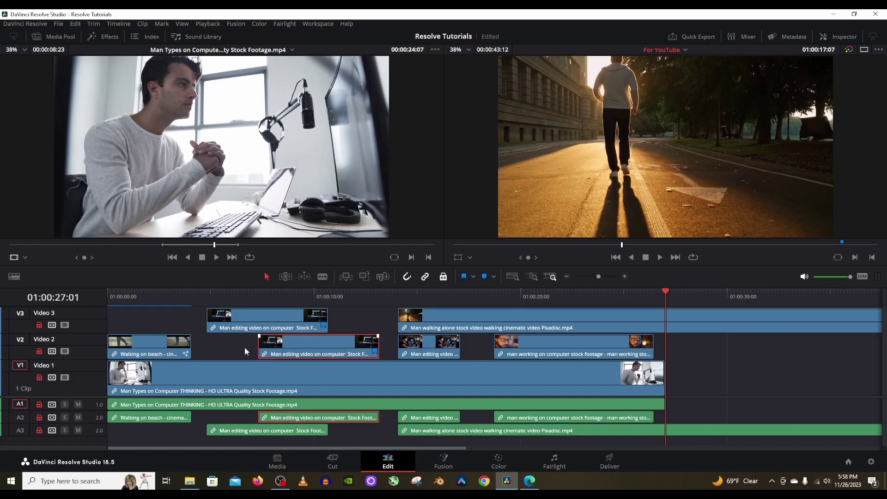
{"action": "left_click", "coordinate": [262, 429]}
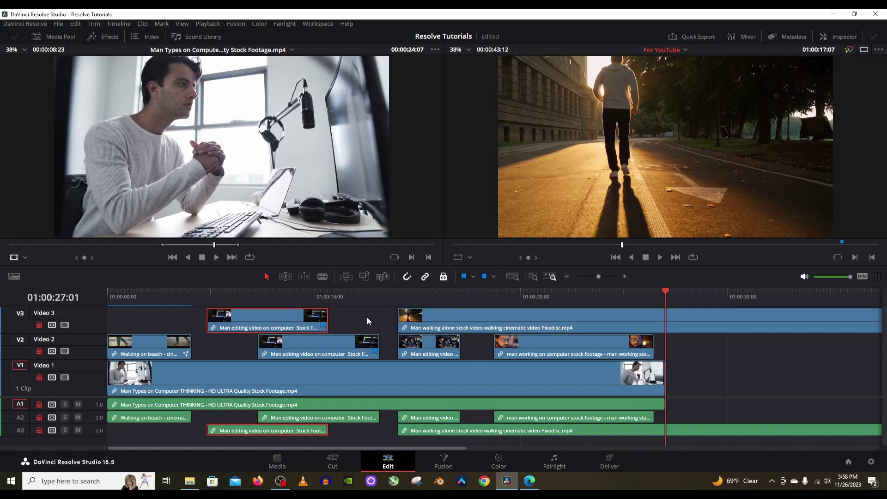
{"action": "left_click", "coordinate": [434, 317]}
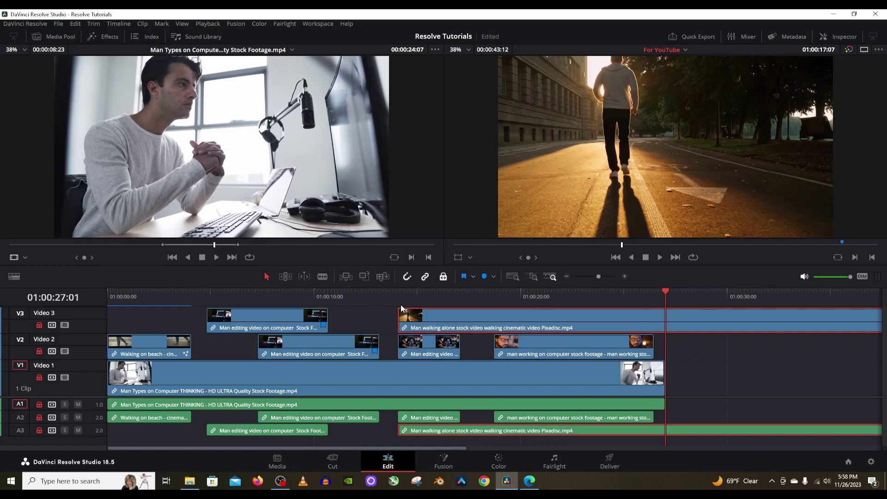
{"action": "key", "text": "ctrl+s"}
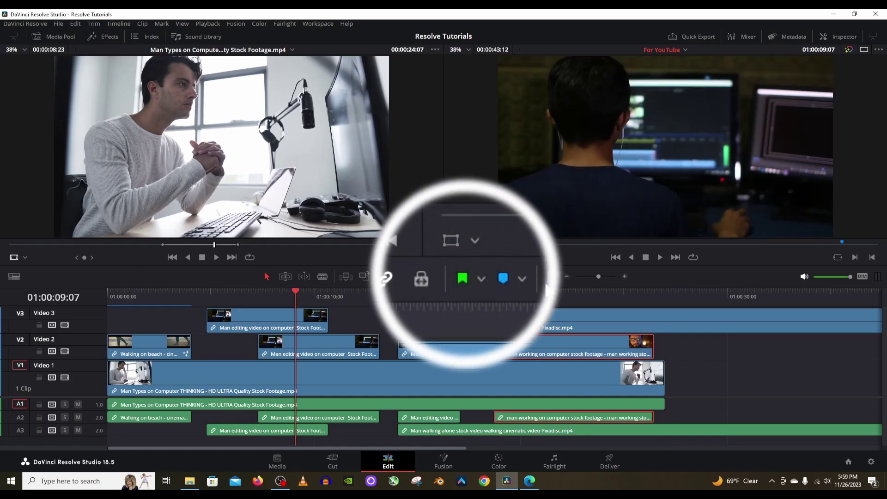
- Flag the Man editing video clip on Video 3 green and show the Media Pool
{"action": "left_click", "coordinate": [464, 276]}
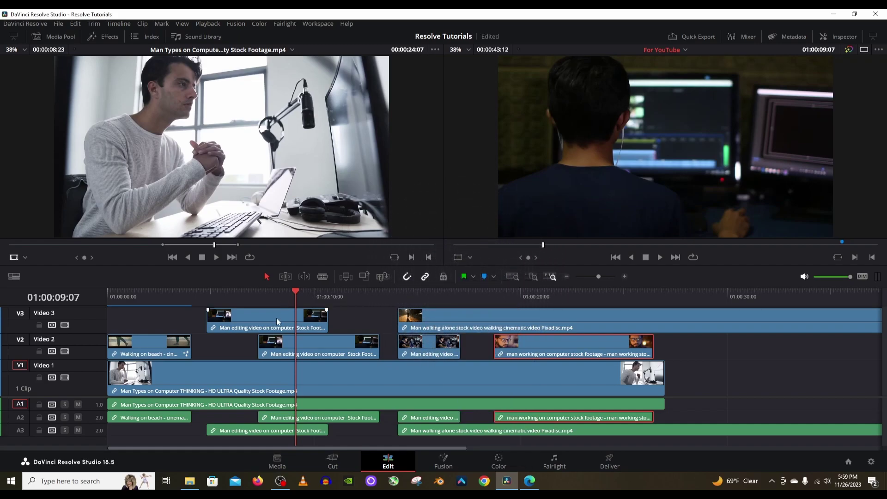
{"action": "left_click", "coordinate": [276, 316]}
{"action": "left_click", "coordinate": [465, 276]}
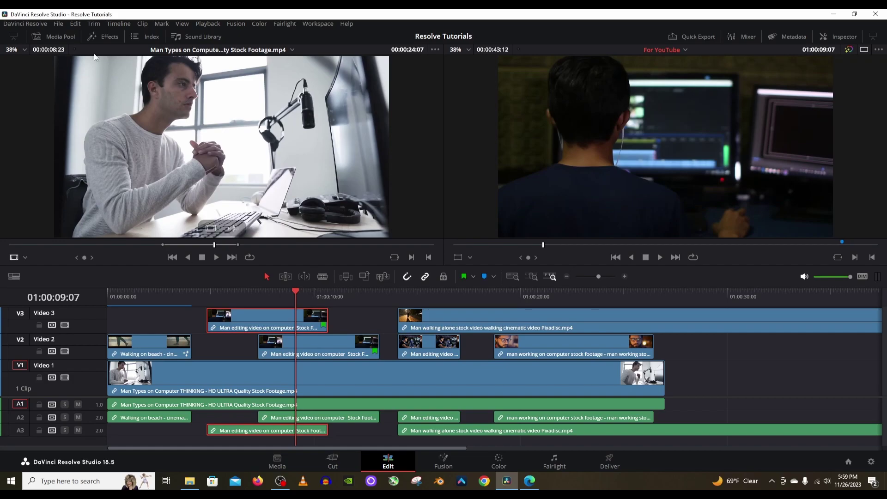
{"action": "left_click", "coordinate": [66, 36]}
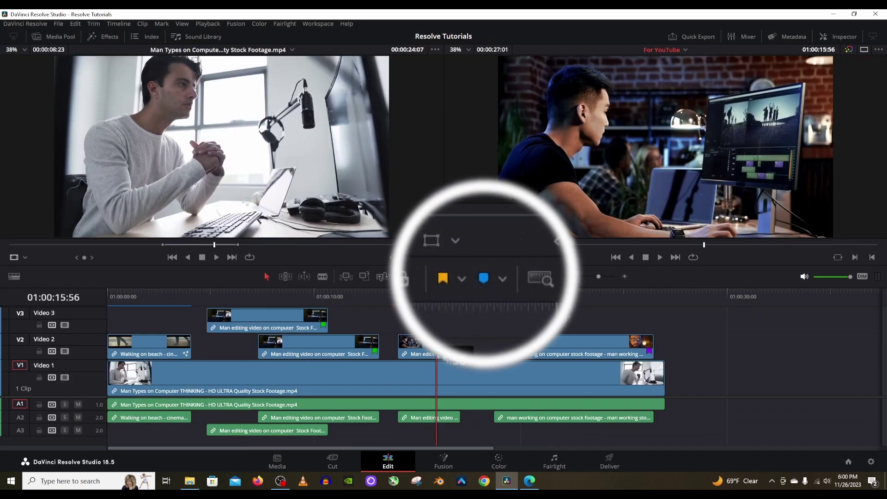
- Add a timeline marker at the playhead and a clip marker on the man working on computer clip
{"action": "left_click", "coordinate": [485, 277]}
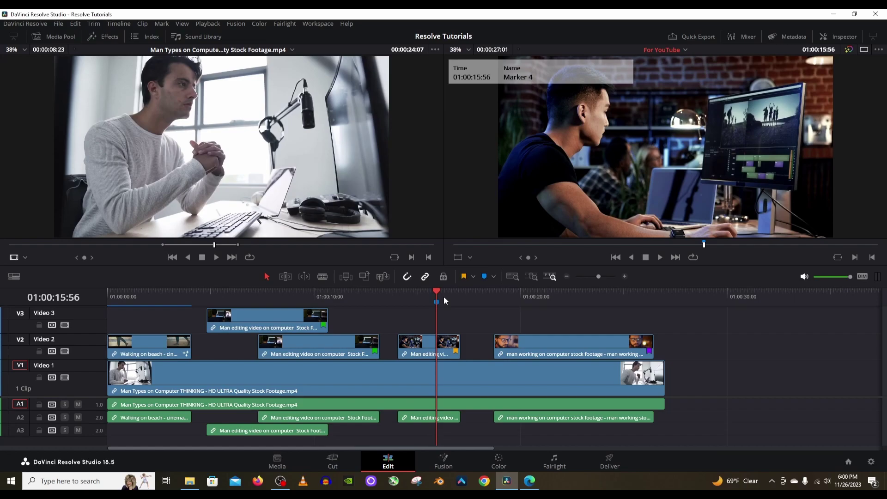
{"action": "left_click", "coordinate": [603, 300]}
{"action": "left_click", "coordinate": [611, 347]}
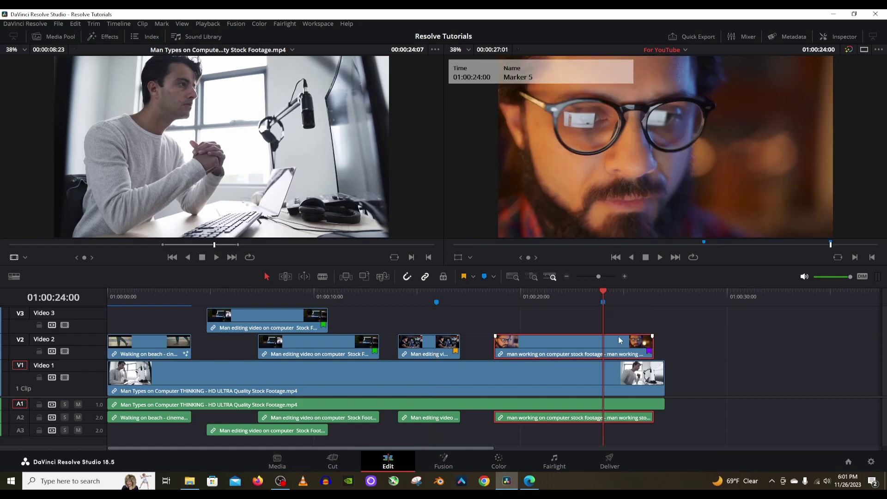
{"action": "key", "text": "m"}
{"action": "left_click_drag", "start_coordinate": [526, 340], "coordinate": [668, 350]}
{"action": "left_click", "coordinate": [745, 298]}
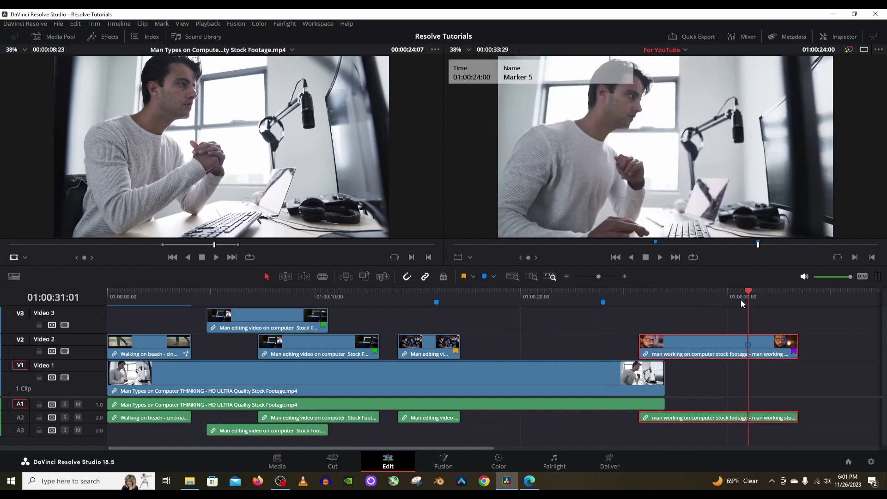
{"action": "key", "text": "ctrl+z"}
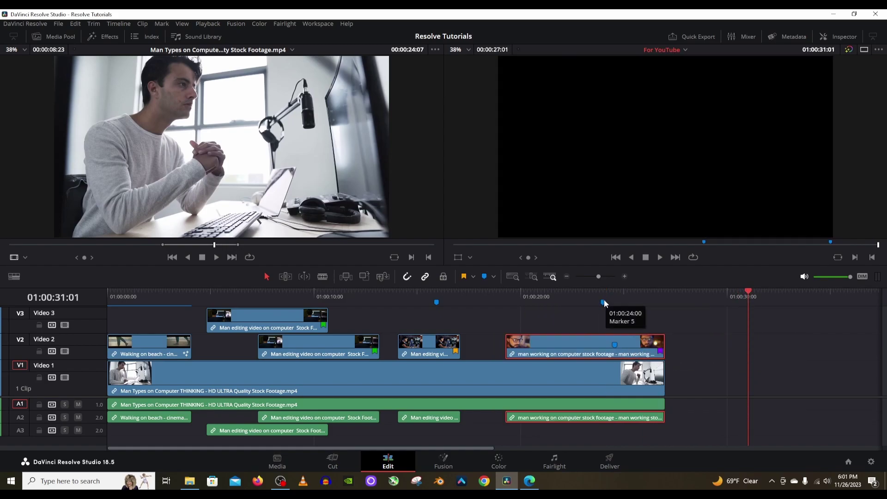
- Open Marker 5's details, look at its notes and keyword fields, and close them
{"action": "double_click", "coordinate": [603, 302]}
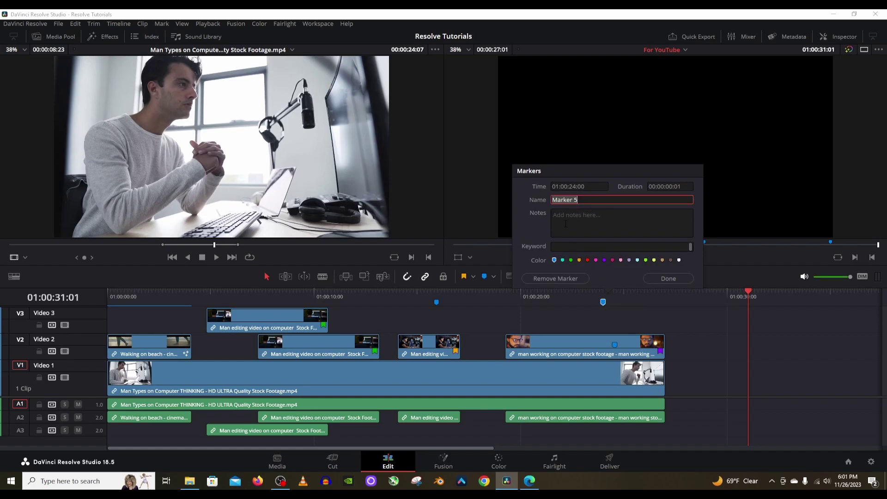
{"action": "left_click", "coordinate": [553, 212]}
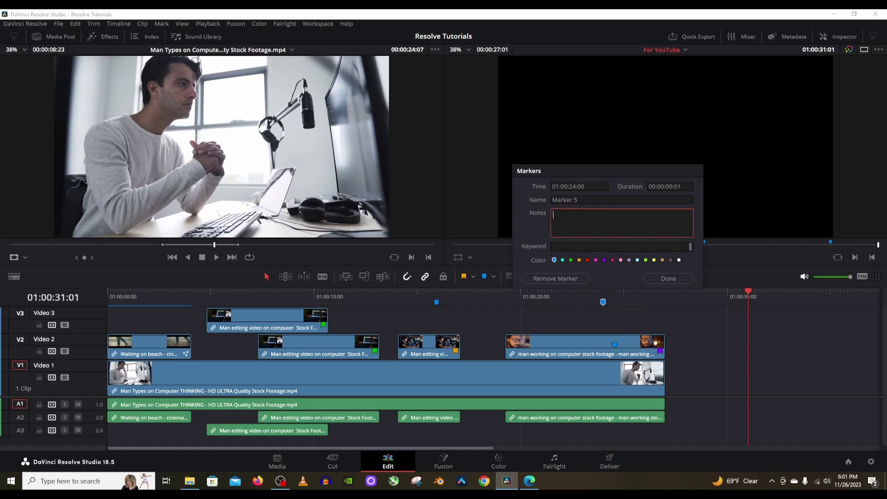
{"action": "left_click", "coordinate": [570, 246]}
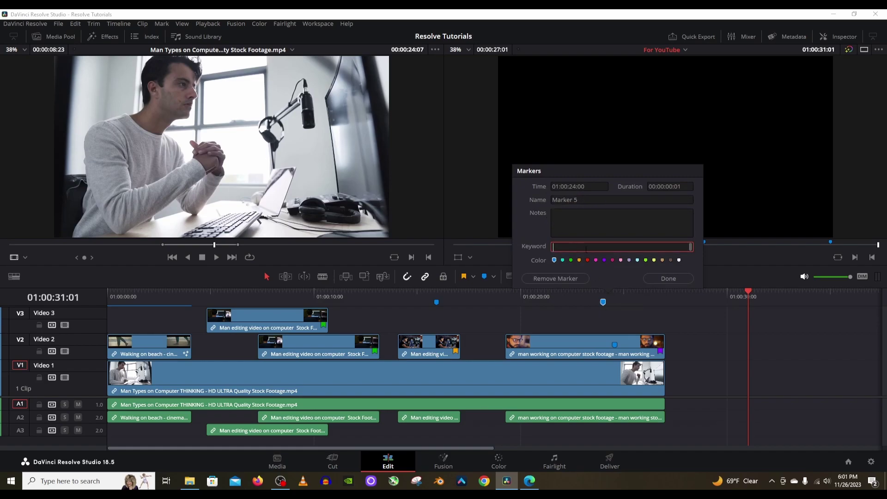
{"action": "key", "text": "Escape"}
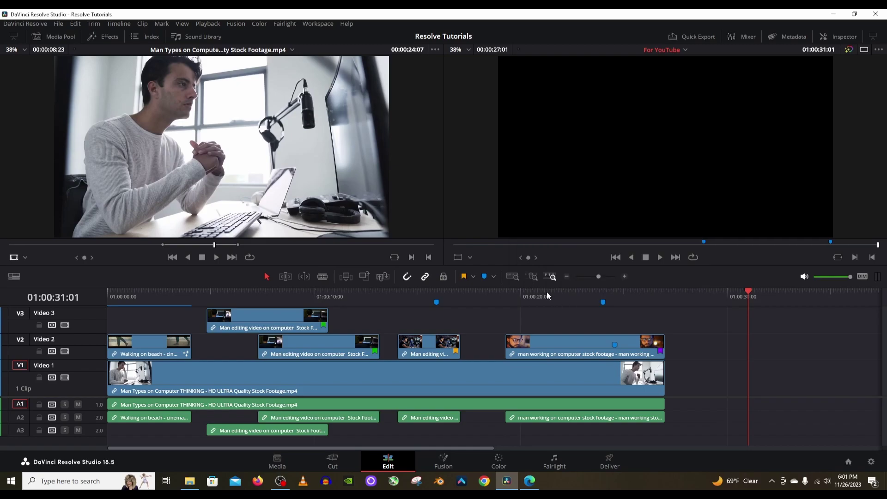
- Fit all clips, park the playhead near 01:00:20, and Detail Zoom in around it
{"action": "left_click", "coordinate": [513, 277]}
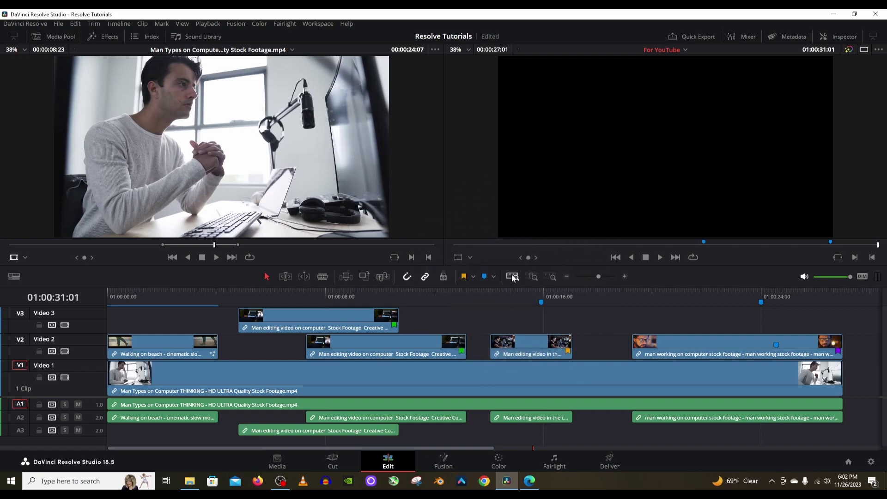
{"action": "left_click_drag", "start_coordinate": [281, 298], "coordinate": [628, 355]}
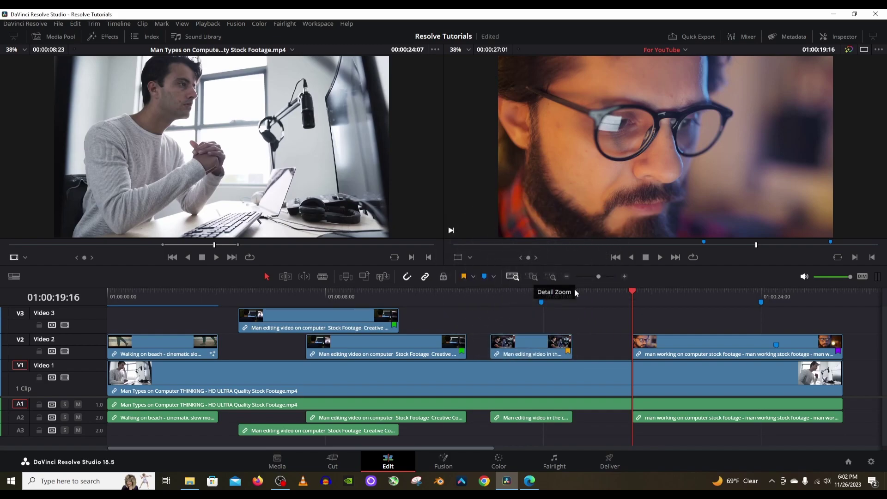
{"action": "left_click", "coordinate": [669, 296]}
{"action": "left_click", "coordinate": [534, 277]}
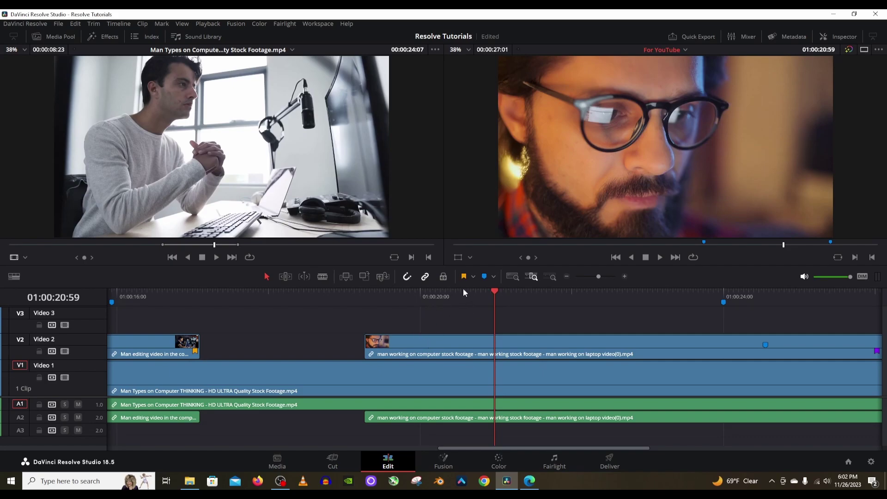
- Cycle through Full Extent, Custom and Detail Zoom and the zoom slider, ending fitted with Shift+Z
{"action": "left_click", "coordinate": [510, 275]}
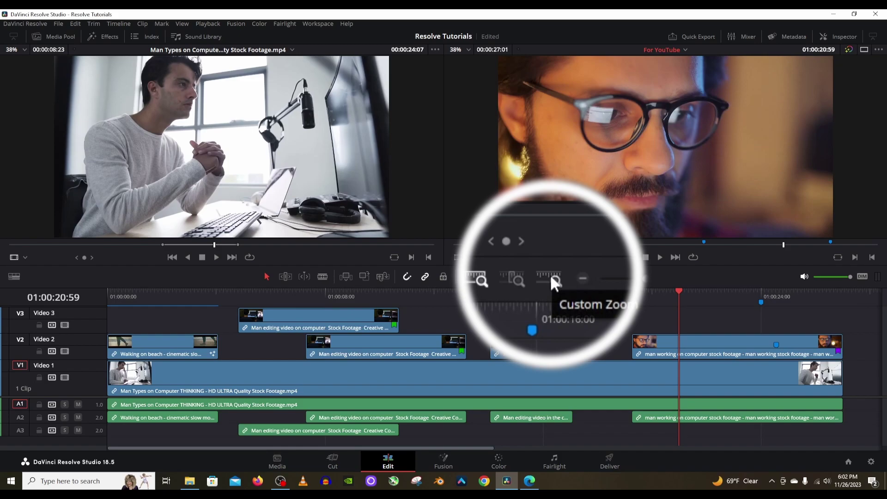
{"action": "left_click", "coordinate": [589, 279]}
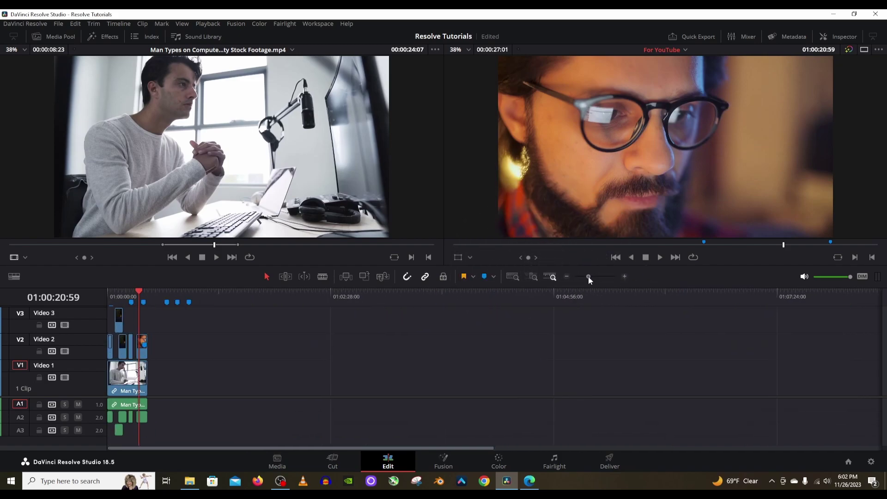
{"action": "left_click_drag", "start_coordinate": [589, 279], "coordinate": [602, 281]}
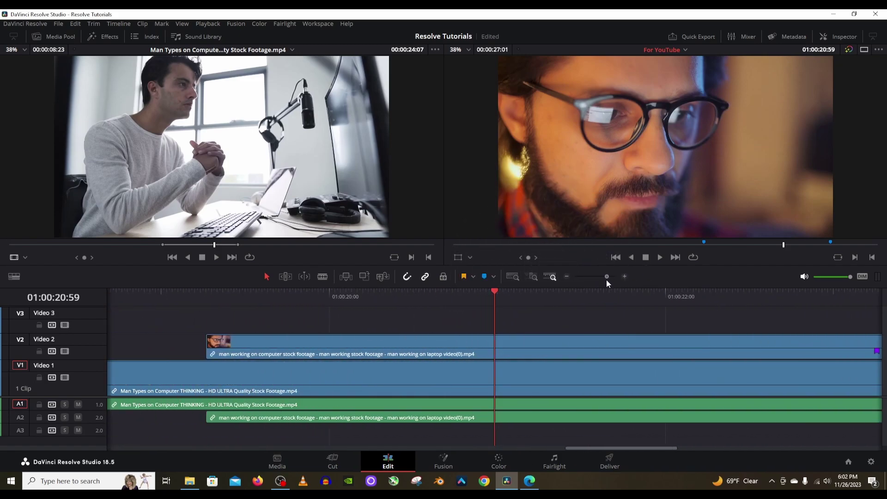
{"action": "left_click_drag", "start_coordinate": [606, 280], "coordinate": [559, 282]}
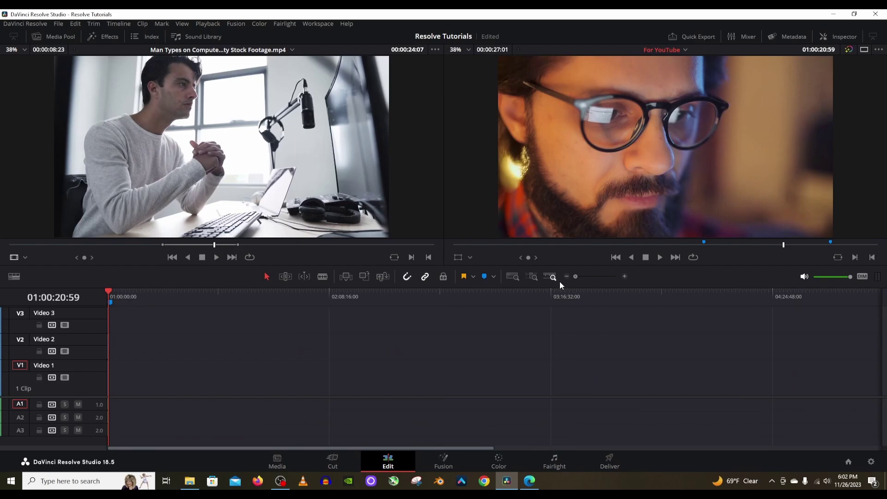
{"action": "left_click", "coordinate": [551, 277]}
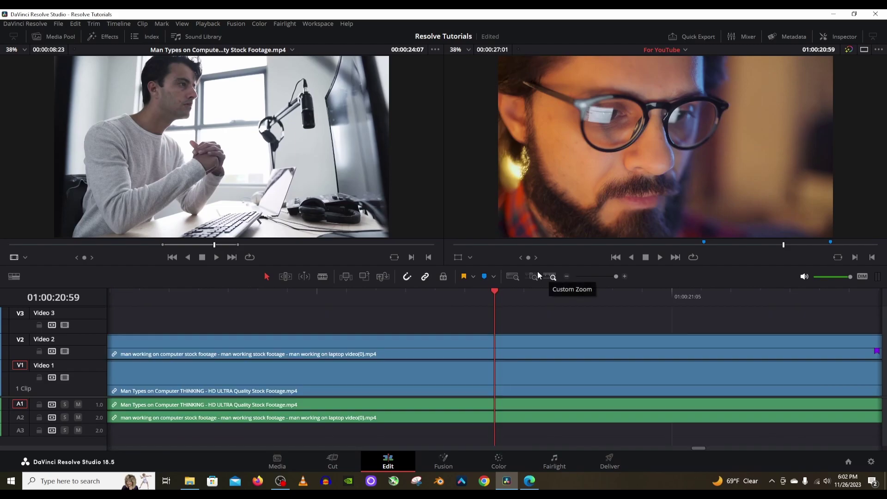
{"action": "left_click", "coordinate": [511, 276]}
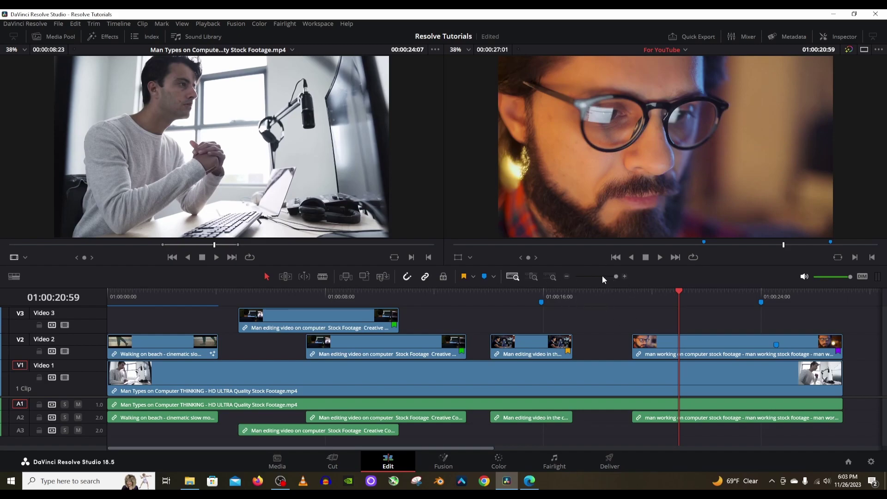
{"action": "left_click", "coordinate": [553, 275]}
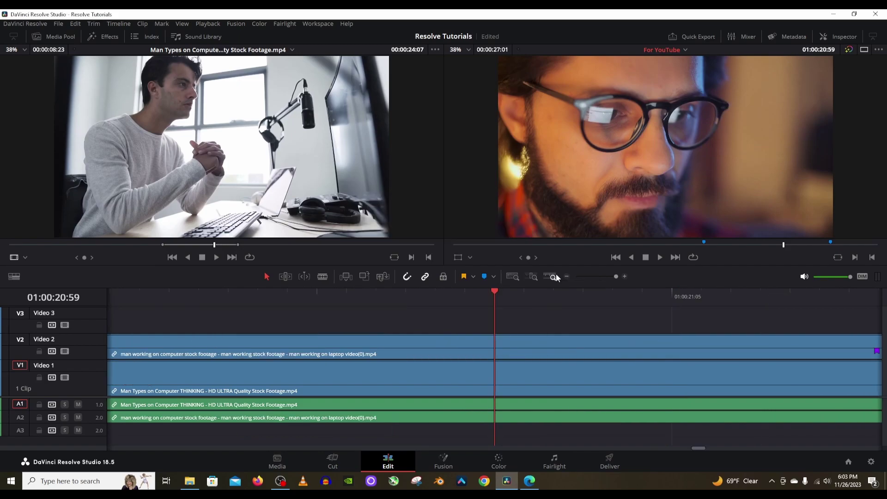
{"action": "key", "text": "shift+z"}
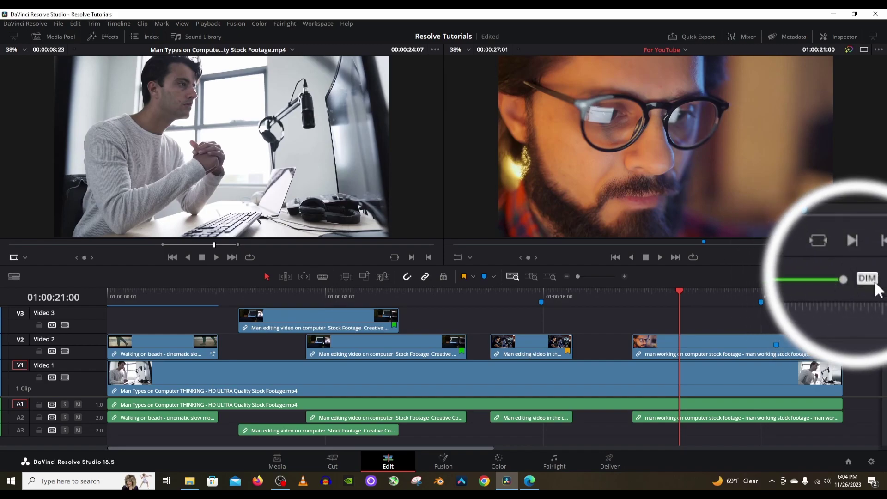
{"action": "left_click", "coordinate": [871, 279]}
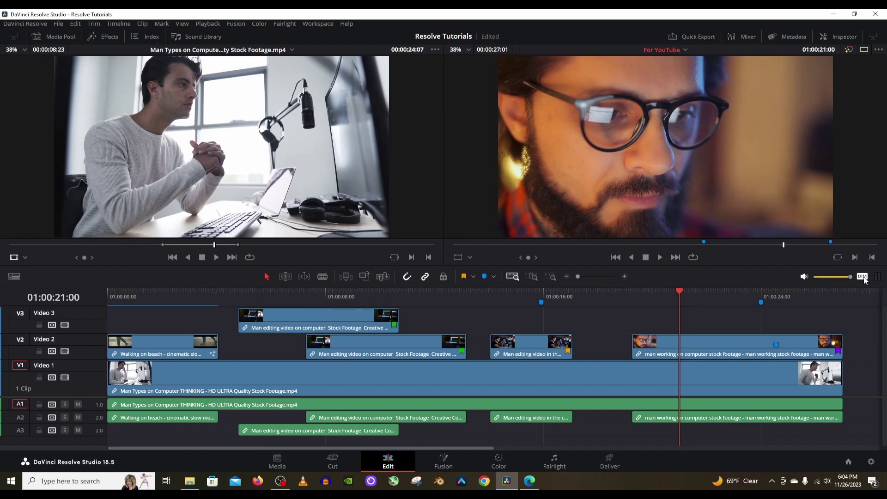
{"action": "left_click", "coordinate": [863, 277]}
- Enable Stacked Timelines and open Resolve Tutorial 2, 1 and 6 as timeline tabs
{"action": "left_click", "coordinate": [13, 276]}
{"action": "left_click", "coordinate": [667, 50]}
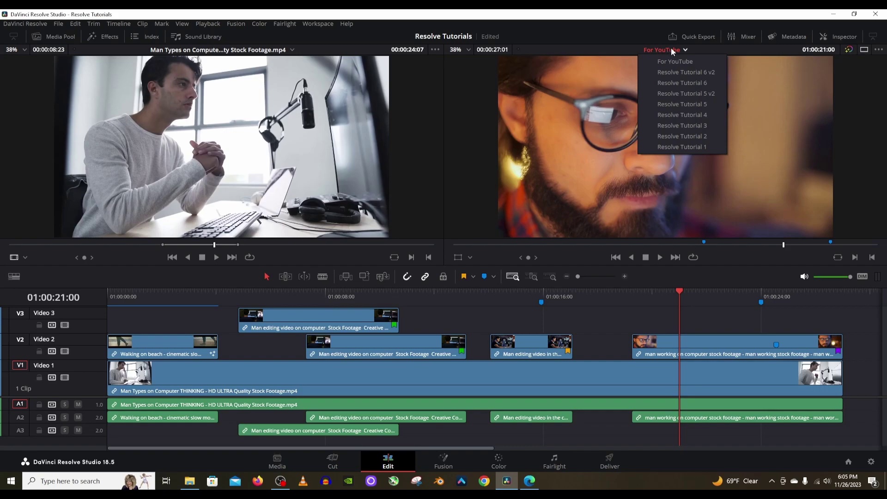
{"action": "left_click", "coordinate": [14, 277]}
{"action": "left_click", "coordinate": [30, 311]}
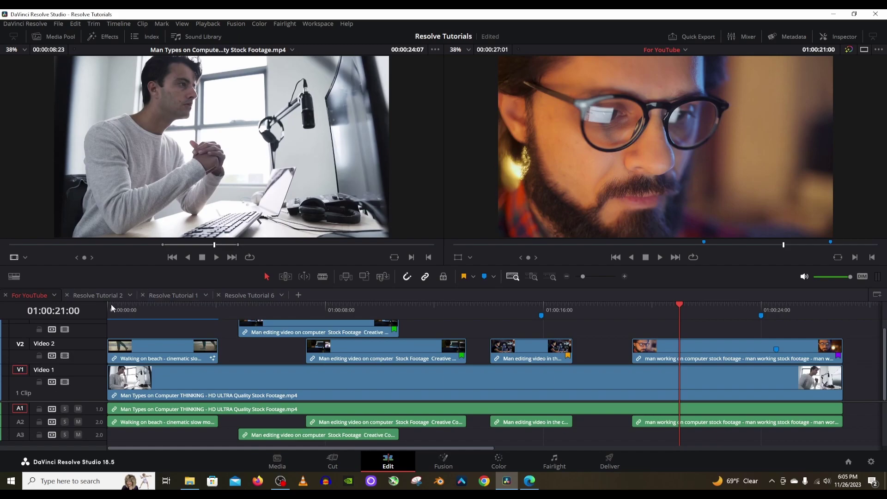
- Cycle through the Resolve Tutorial 2, 1 and 6 tabs, ending back on For YouTube
{"action": "left_click", "coordinate": [92, 295]}
{"action": "left_click", "coordinate": [151, 296]}
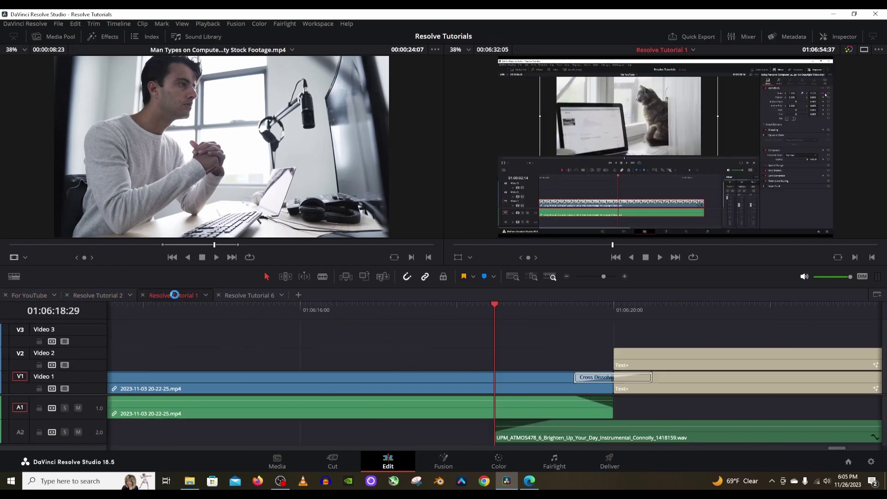
{"action": "left_click", "coordinate": [240, 294]}
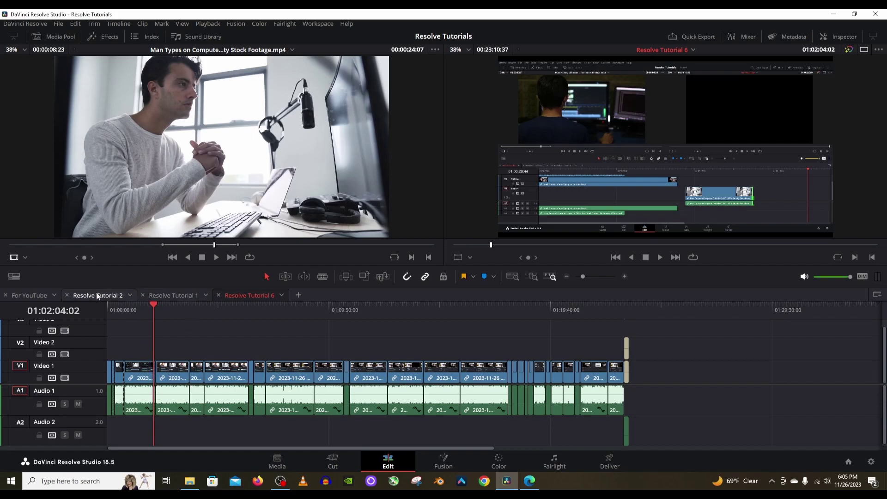
{"action": "left_click", "coordinate": [37, 296]}
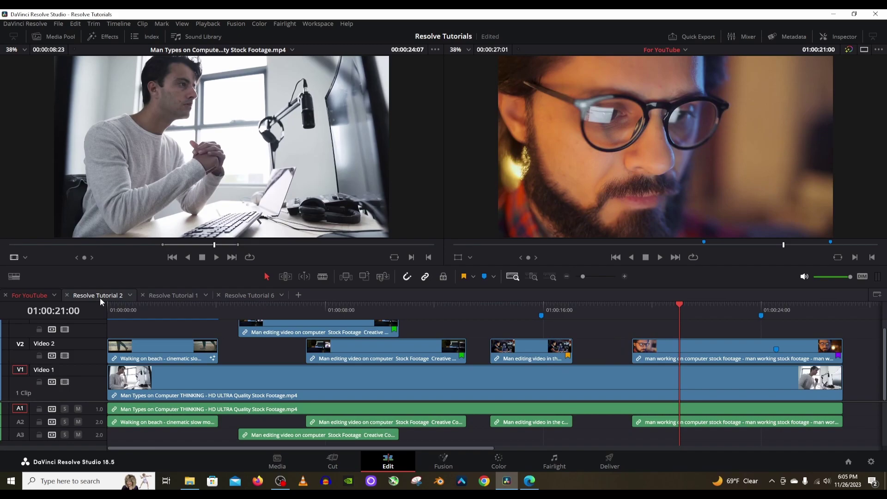
{"action": "left_click", "coordinate": [99, 295]}
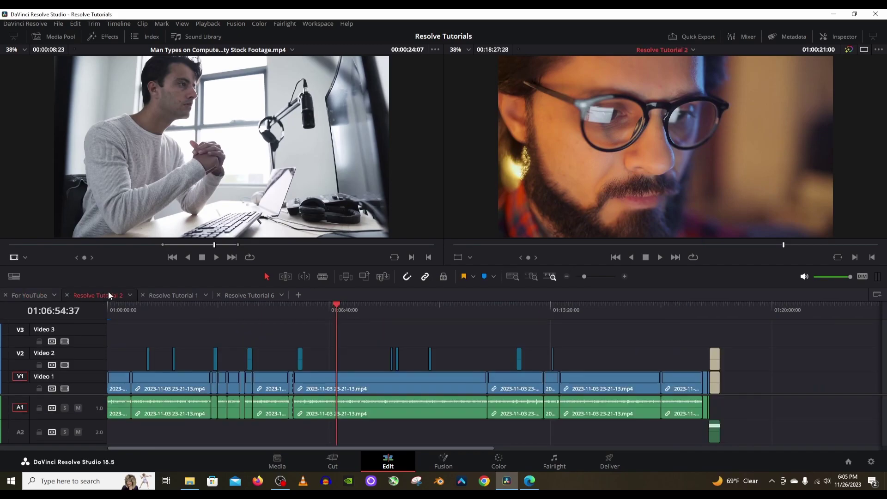
{"action": "left_click", "coordinate": [29, 295]}
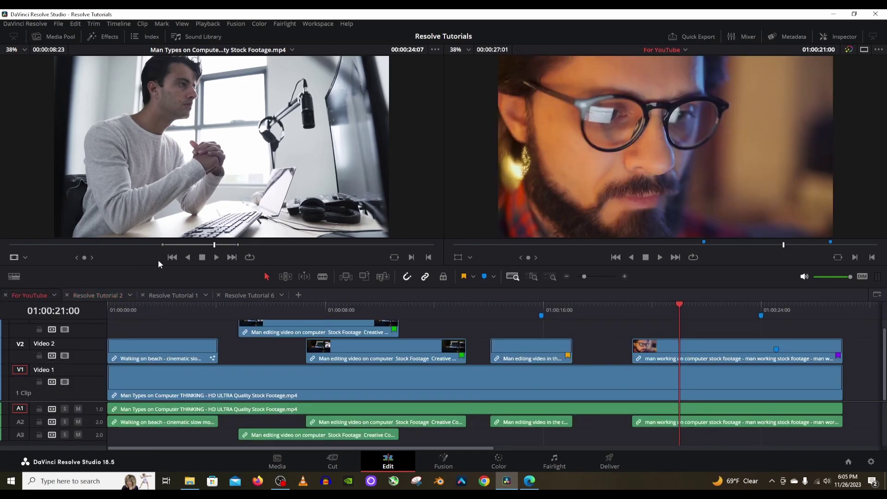
- Move the Resolve Tutorial 2 playhead to 01:07:48:00, then return to For YouTube
{"action": "left_click", "coordinate": [679, 50]}
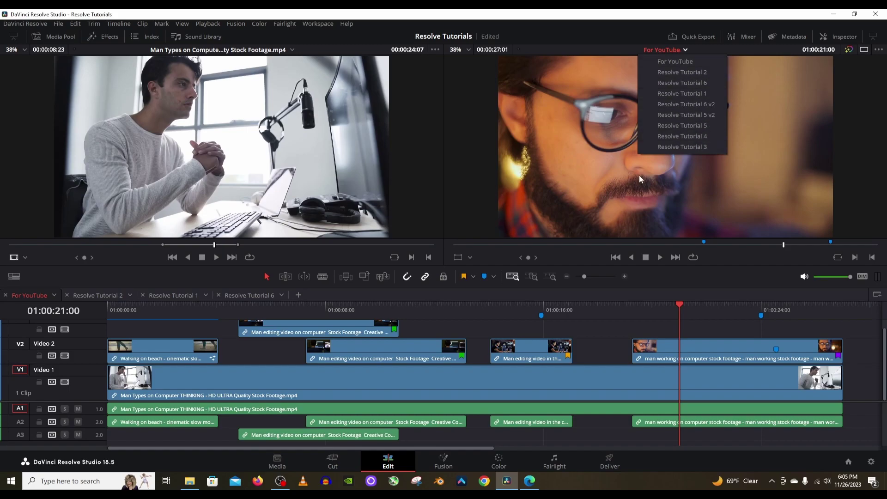
{"action": "left_click", "coordinate": [479, 331]}
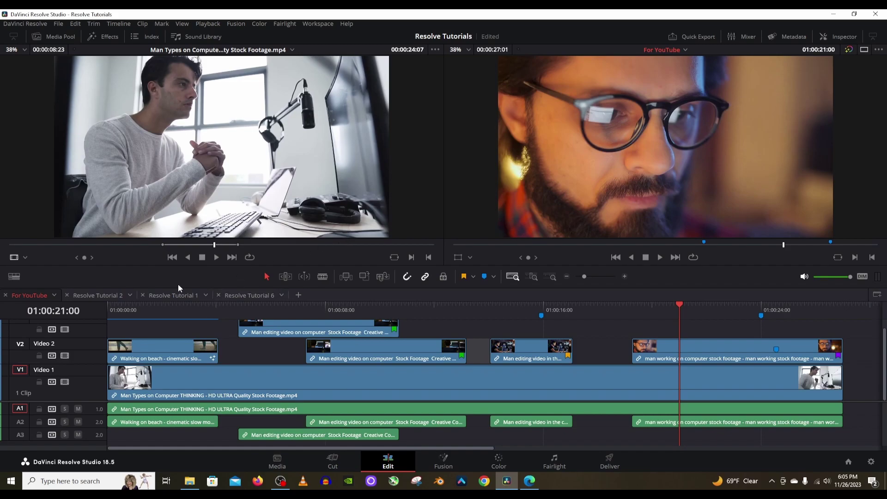
{"action": "left_click", "coordinate": [93, 294]}
{"action": "left_click_drag", "start_coordinate": [277, 311], "coordinate": [366, 315]}
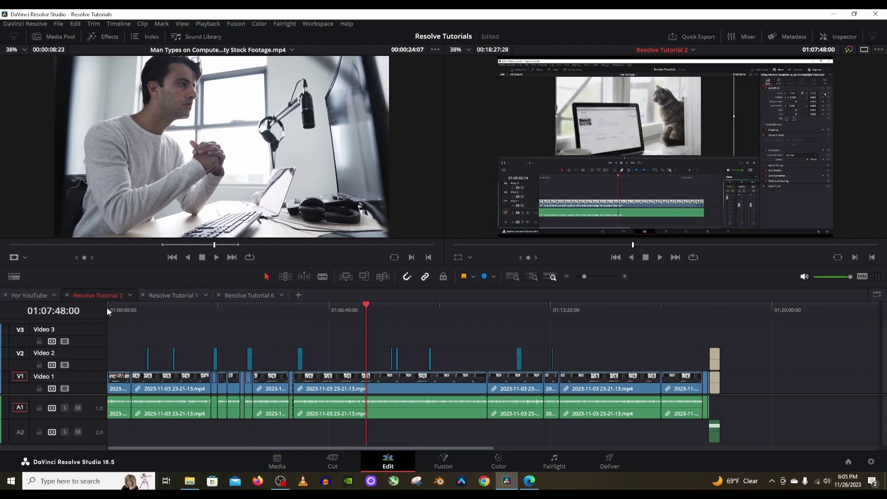
{"action": "left_click", "coordinate": [51, 296]}
- Raise the Video Track Height, then drop it to minimum and park the playhead at 01:00:09:12
{"action": "left_click", "coordinate": [14, 276]}
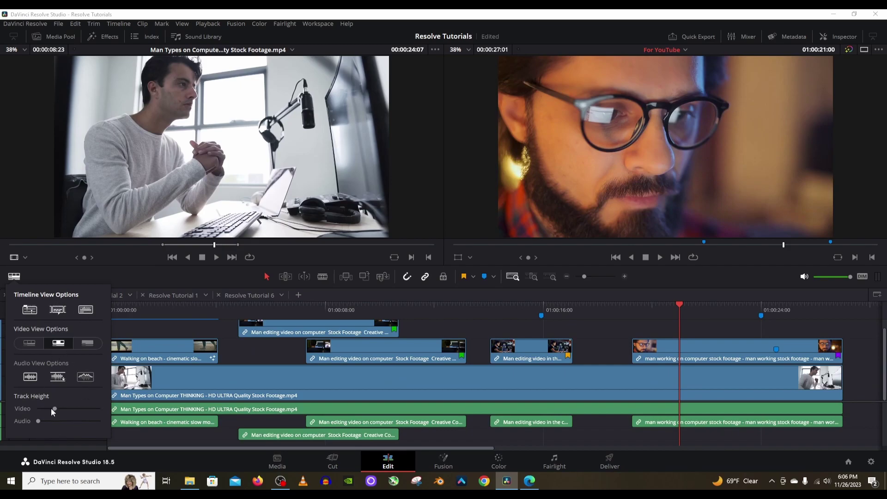
{"action": "left_click_drag", "start_coordinate": [54, 406], "coordinate": [31, 415]}
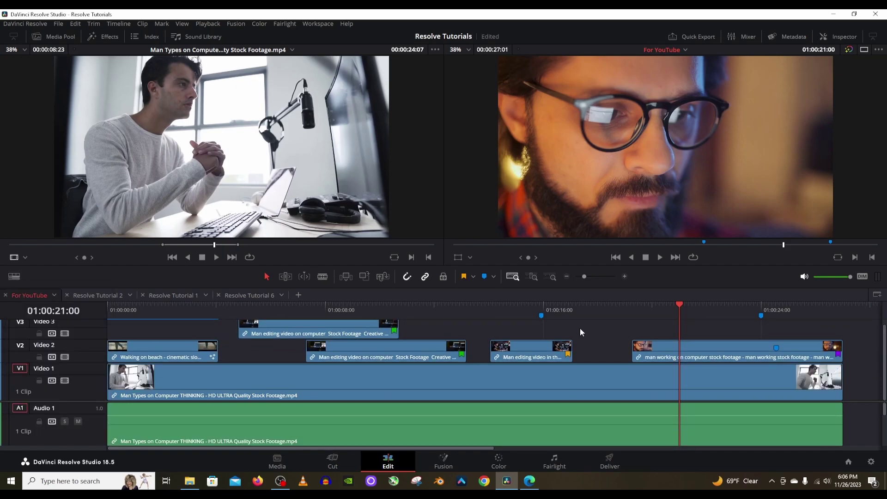
{"action": "left_click", "coordinate": [14, 276]}
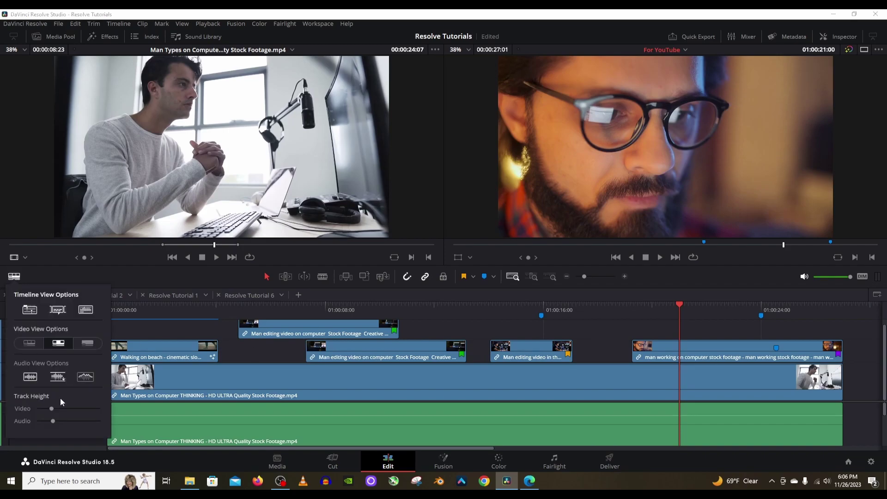
{"action": "left_click_drag", "start_coordinate": [49, 409], "coordinate": [21, 413]}
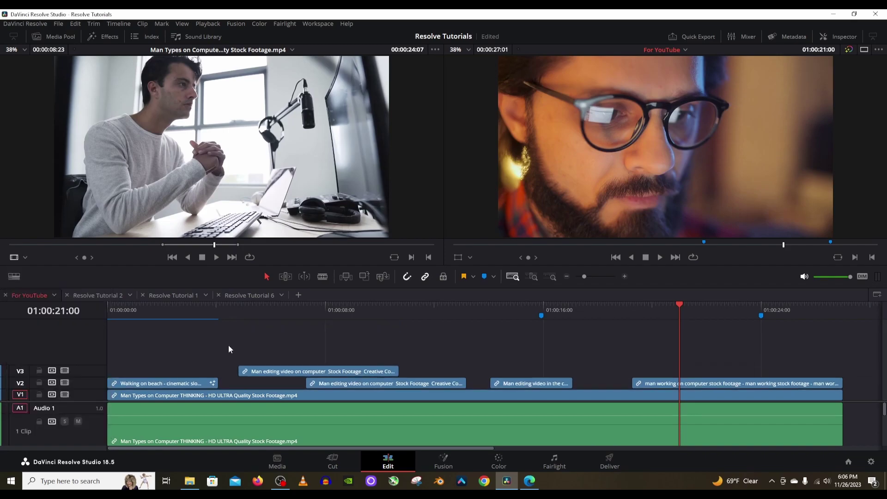
{"action": "left_click_drag", "start_coordinate": [432, 316], "coordinate": [324, 326]}
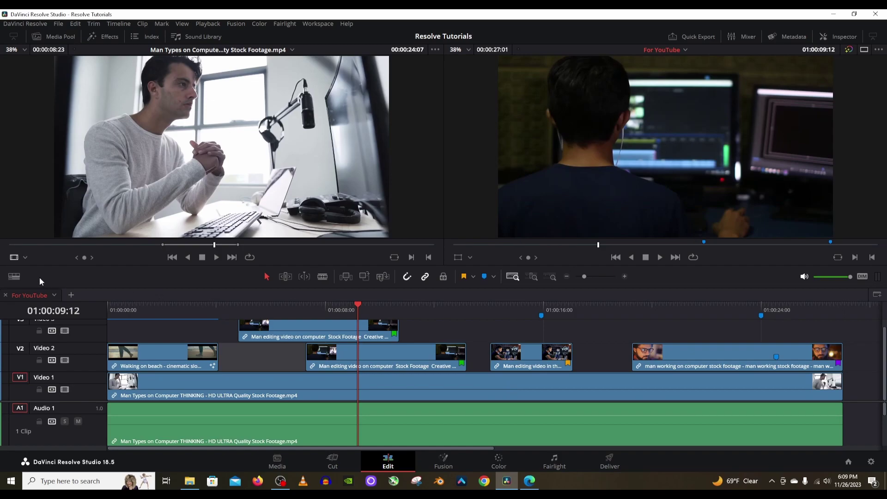
- Blade the V1 clip at successive edits into four pieces, stopping at 01:00:28:31
{"action": "left_click", "coordinate": [14, 276]}
{"action": "left_click", "coordinate": [286, 276]}
{"action": "key", "text": "Down"}
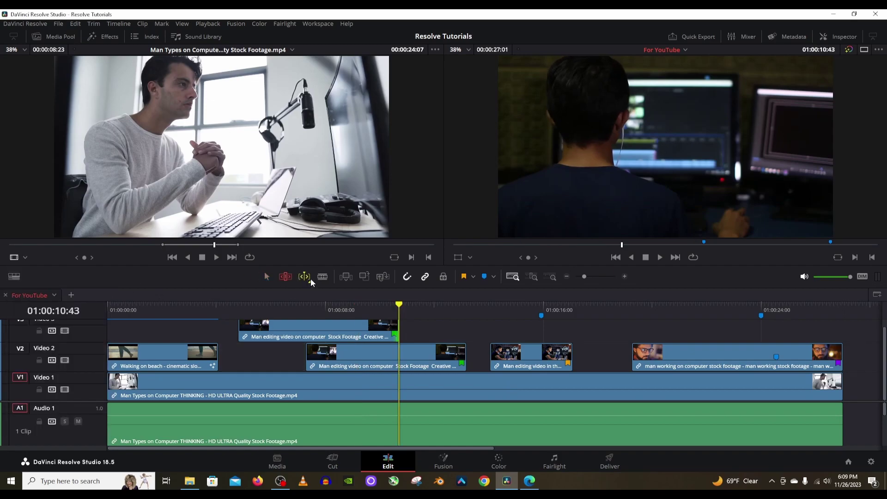
{"action": "left_click", "coordinate": [323, 276]}
{"action": "key", "text": "F9"}
{"action": "key", "text": "Down"}
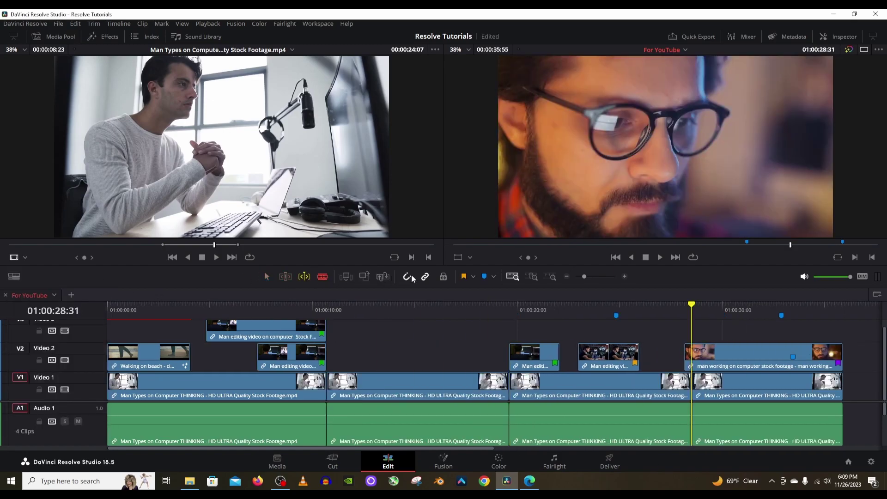
- Lock all track positions, add Marker 6, zoom out and back, and return to Selection mode
{"action": "left_click", "coordinate": [443, 277]}
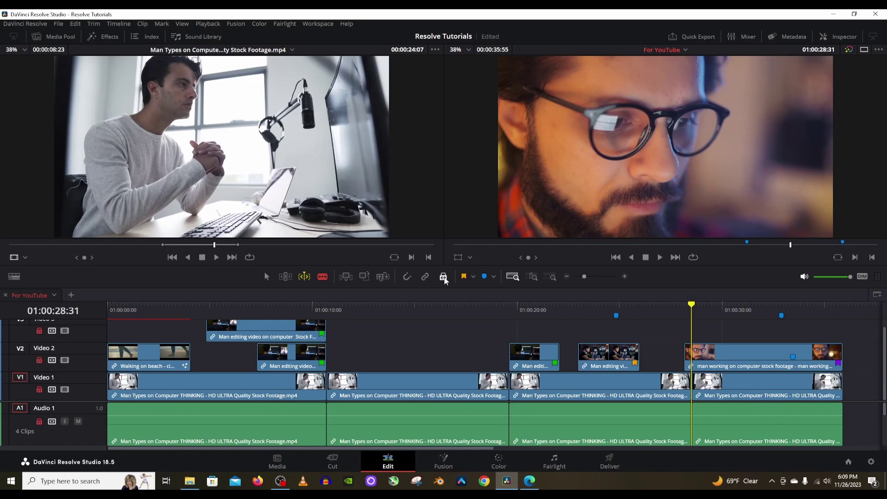
{"action": "left_click", "coordinate": [485, 276]}
{"action": "left_click", "coordinate": [550, 276]}
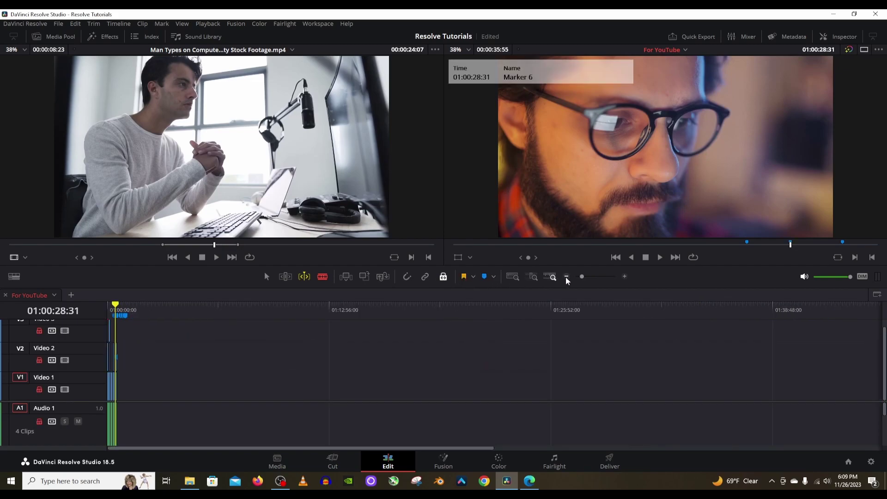
{"action": "left_click", "coordinate": [626, 277]}
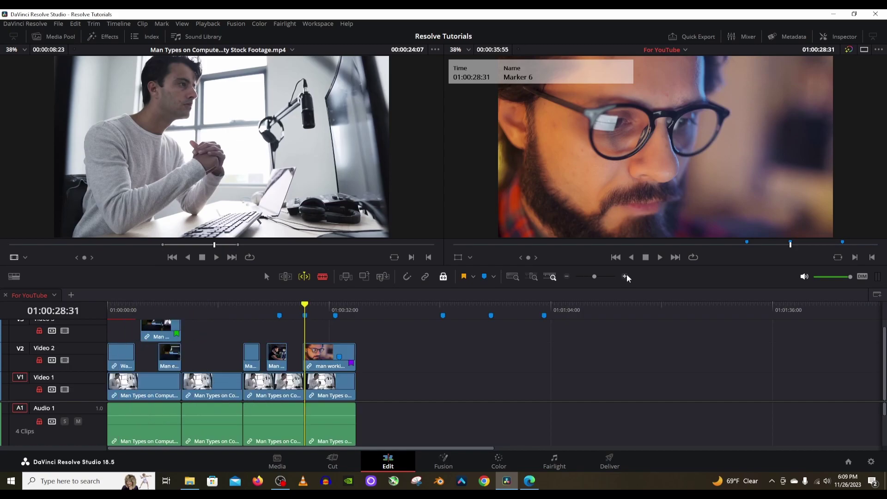
{"action": "left_click", "coordinate": [266, 276]}
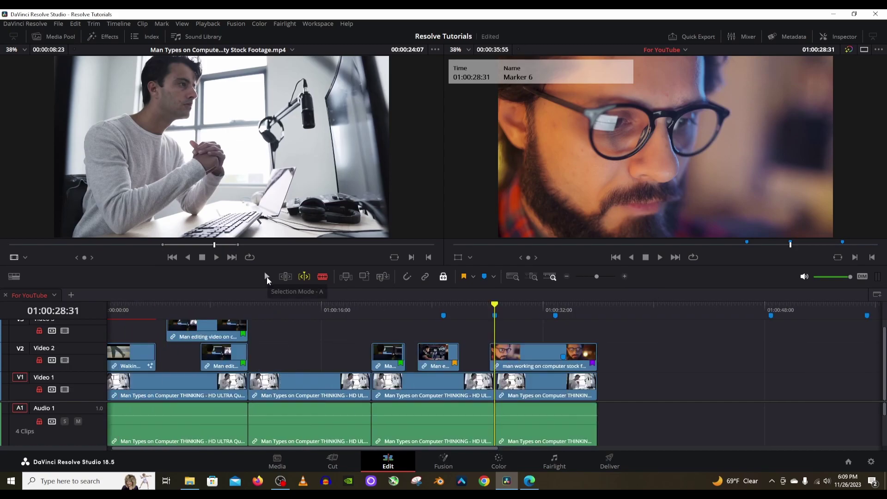
{"action": "left_click", "coordinate": [304, 276]}
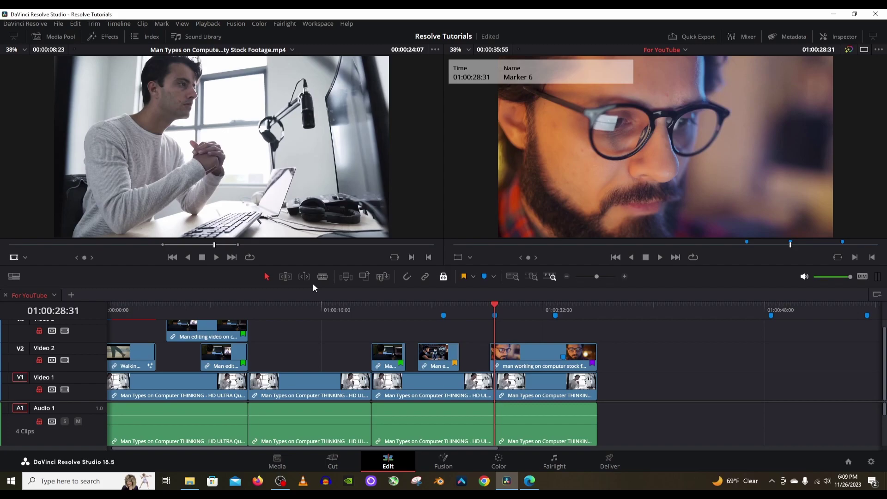
{"action": "mouse_move", "coordinate": [398, 201]}
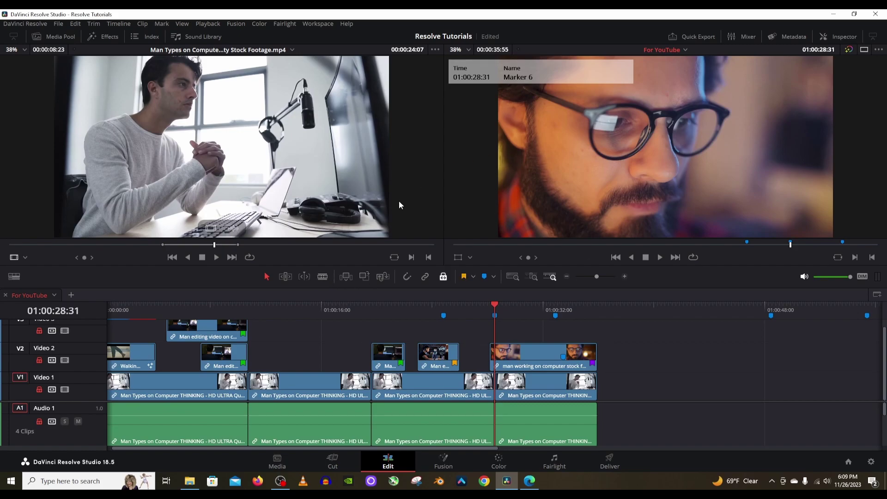